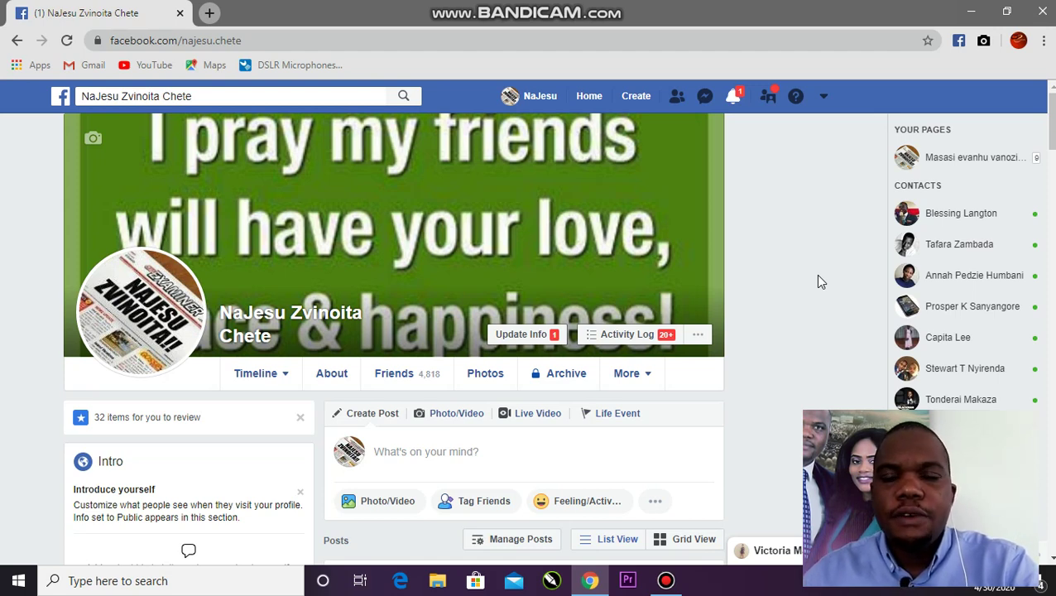
# Load the pasted facebook.com/pages/create/migrate address in a new Chrome tab.
pyautogui.scroll(-3, 1049, 124)
pyautogui.scroll(3, 1049, 125)
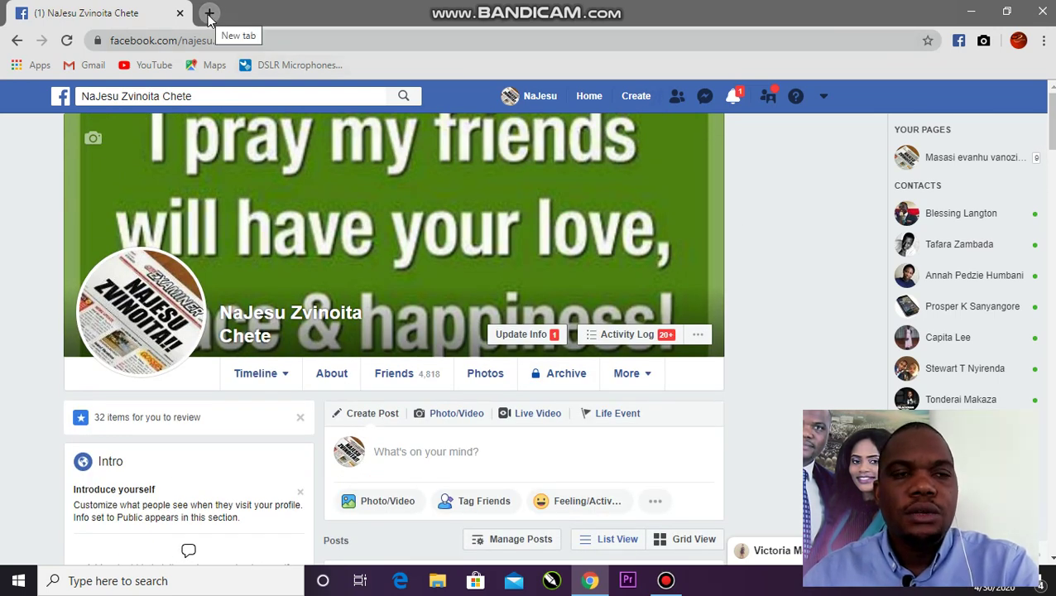
pyautogui.click(210, 14)
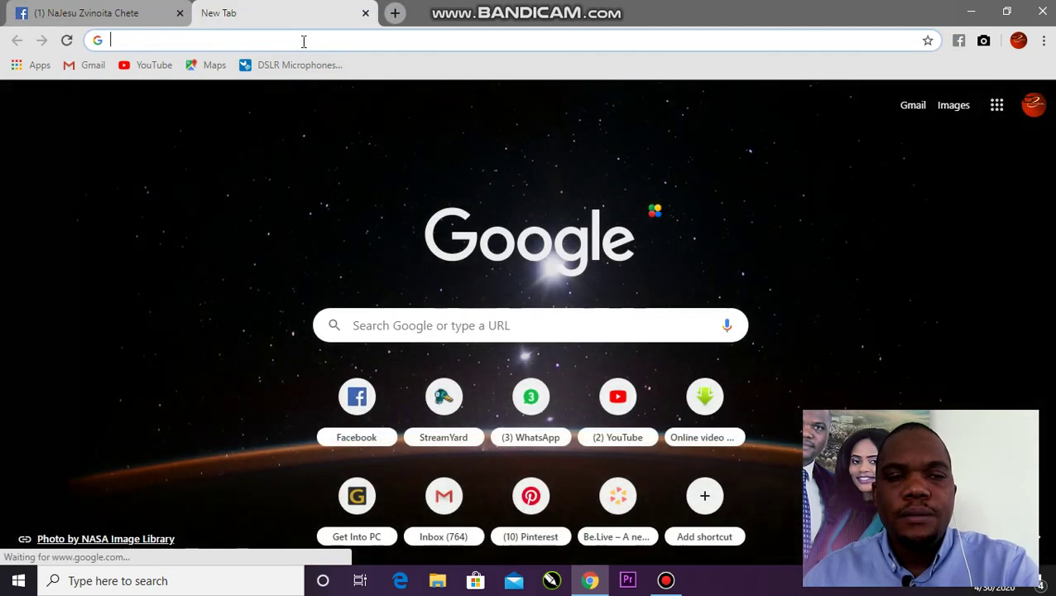
pyautogui.rightClick(301, 41)
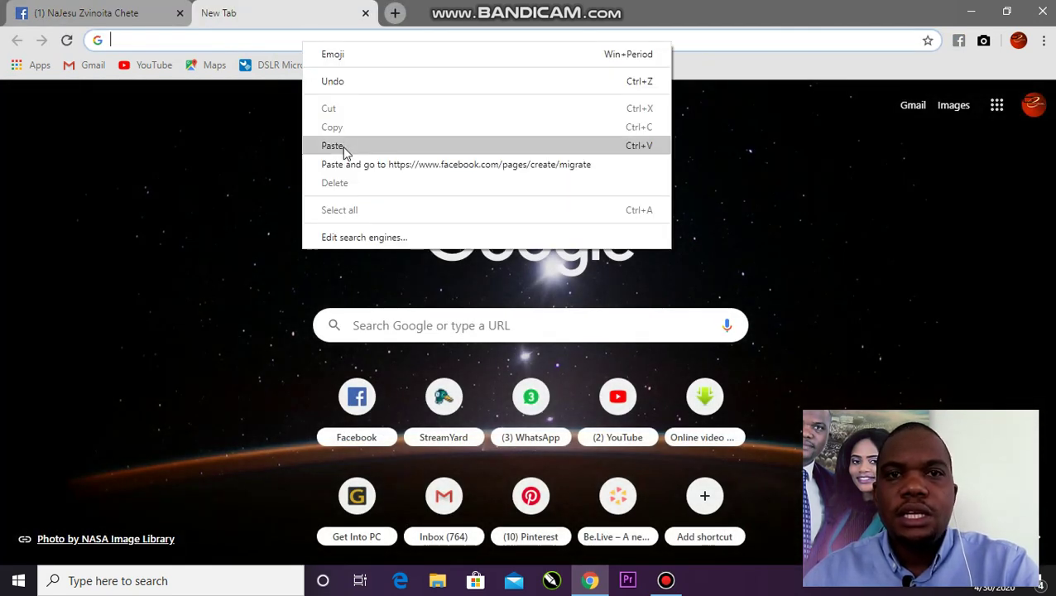
pyautogui.click(342, 146)
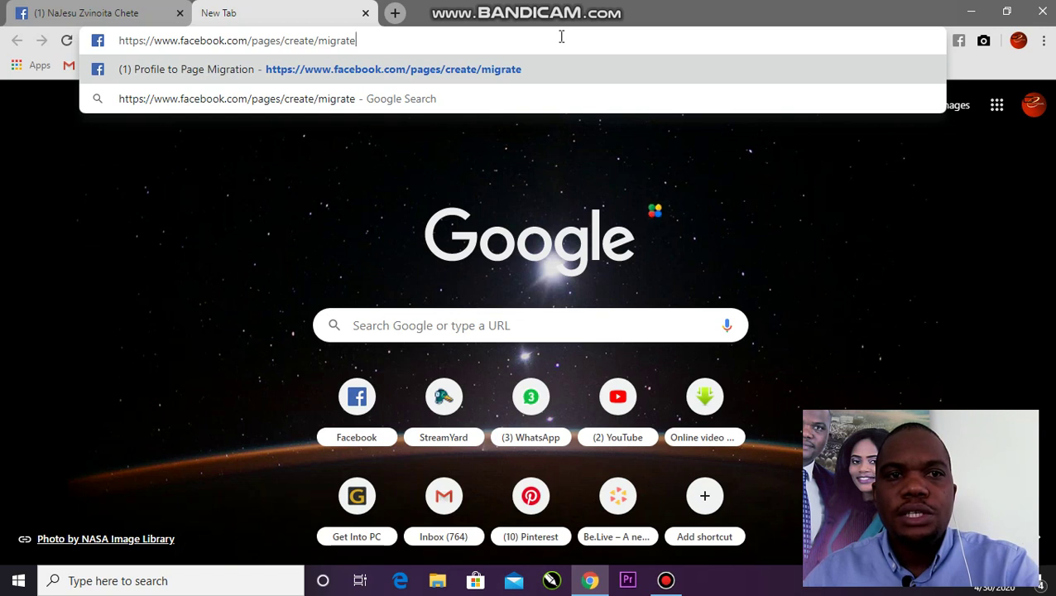
pyautogui.press('Return')
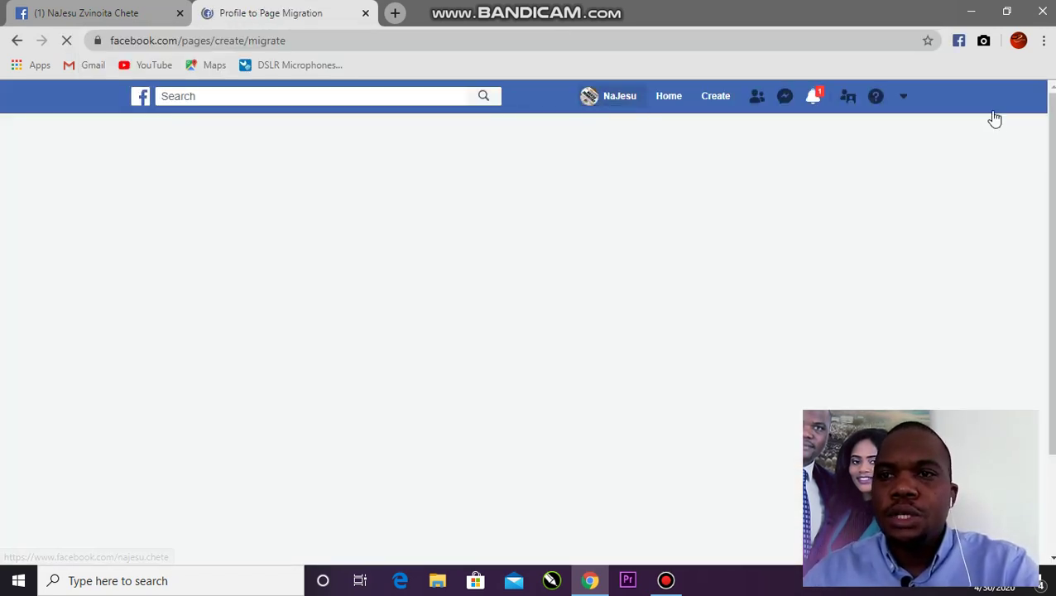
pyautogui.scroll(-1, 526, 331)
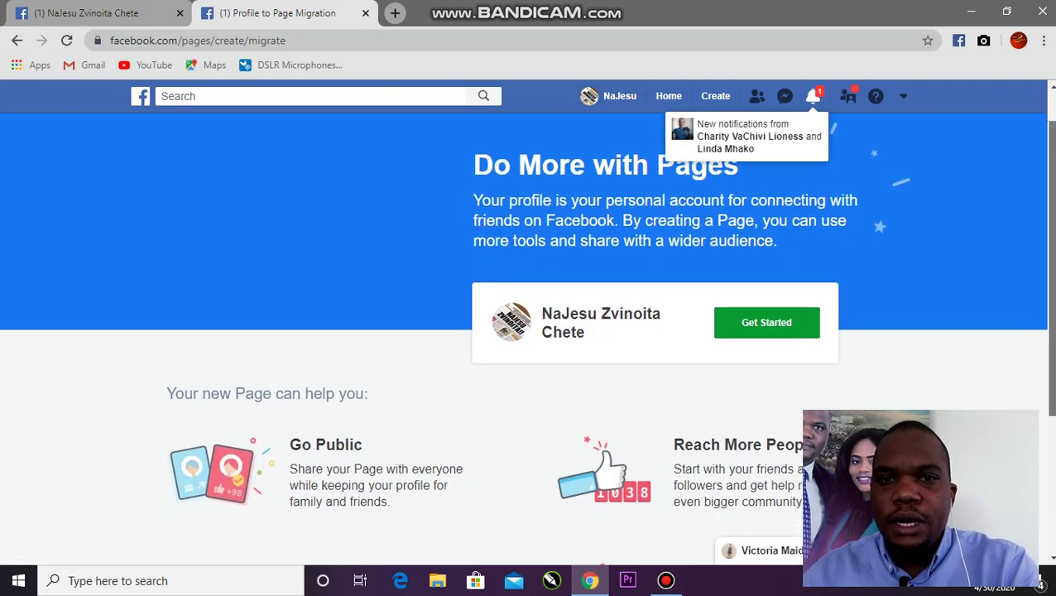
pyautogui.scroll(1, 526, 331)
pyautogui.scroll(-1, 527, 331)
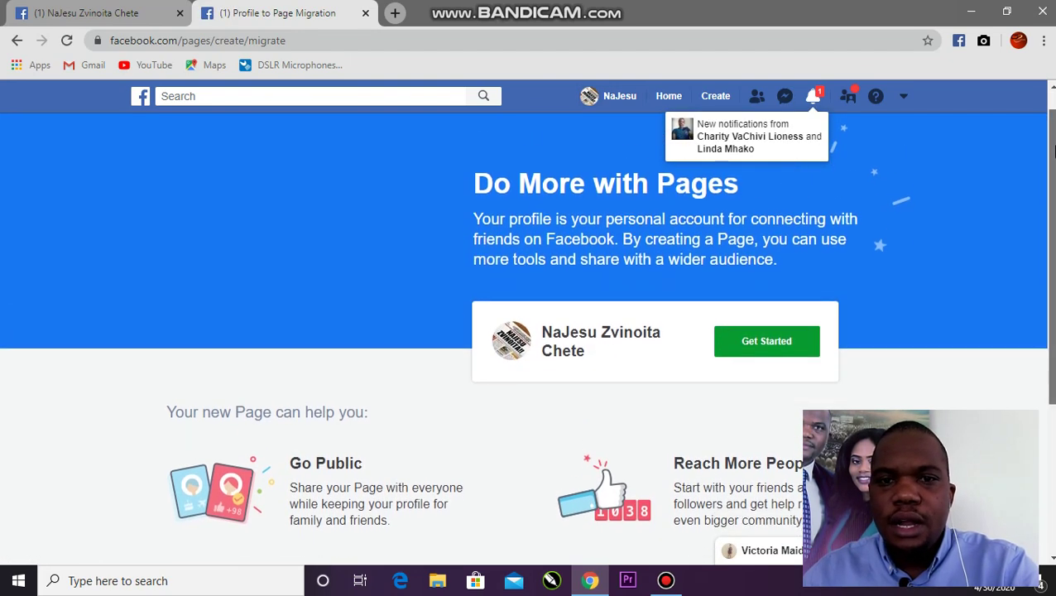
pyautogui.scroll(1, 968, 145)
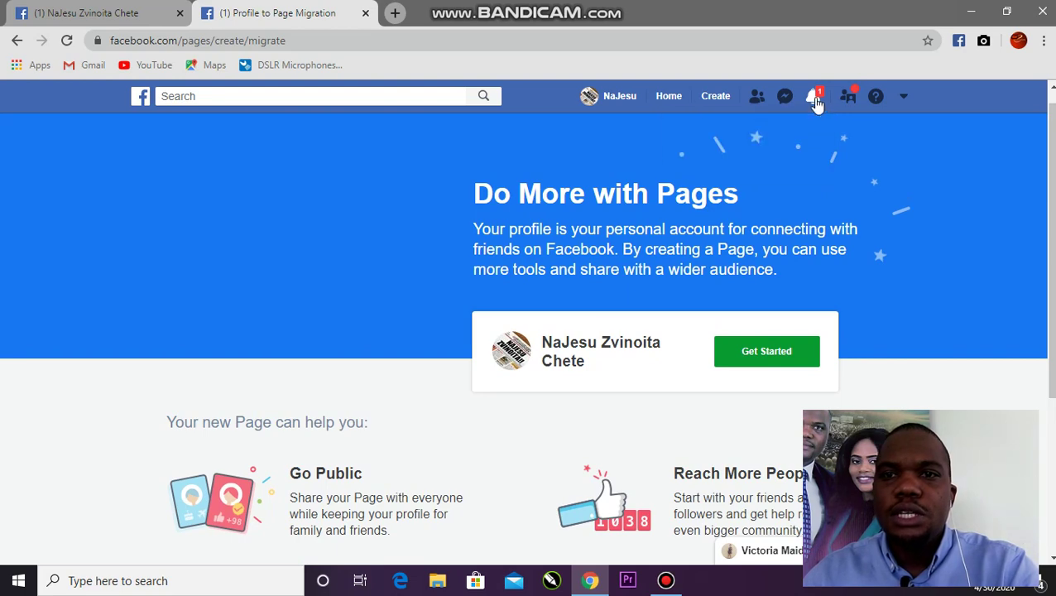
pyautogui.moveTo(1048, 153)
pyautogui.mouseDown()
pyautogui.moveTo(1048, 141)
pyautogui.moveTo(1049, 169)
pyautogui.moveTo(1049, 122)
pyautogui.moveTo(1050, 149)
pyautogui.mouseUp()
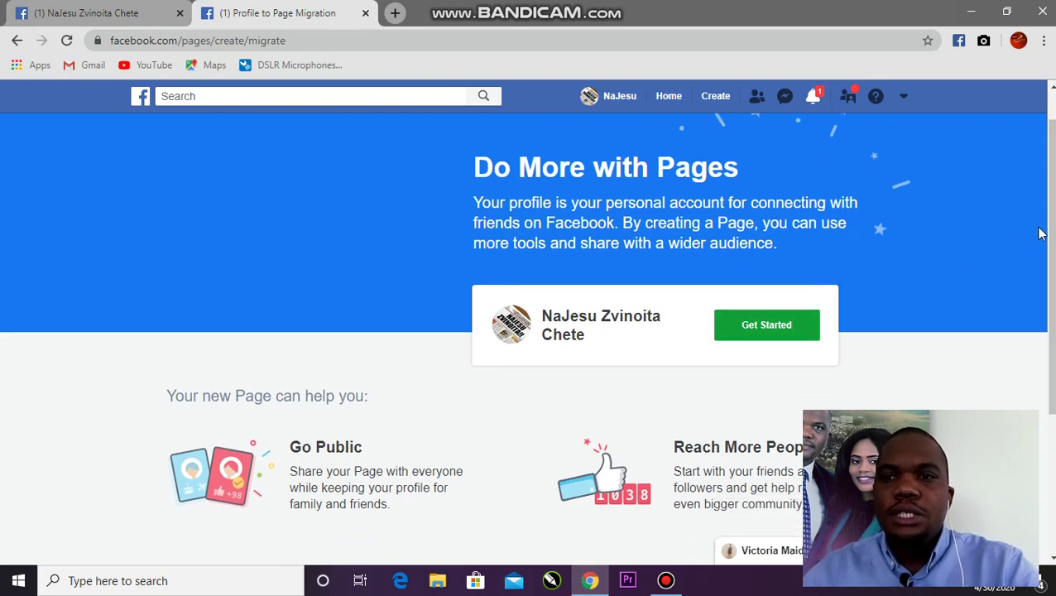
pyautogui.moveTo(1049, 235); pyautogui.dragTo(1049, 359)
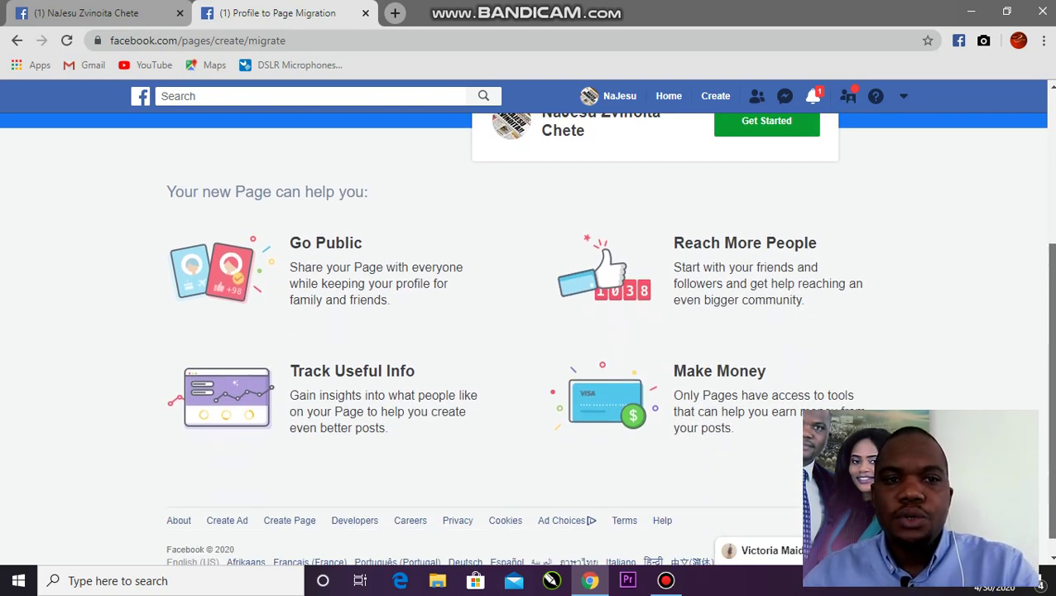
pyautogui.scroll(-1, 528, 331)
pyautogui.scroll(-1, 528, 337)
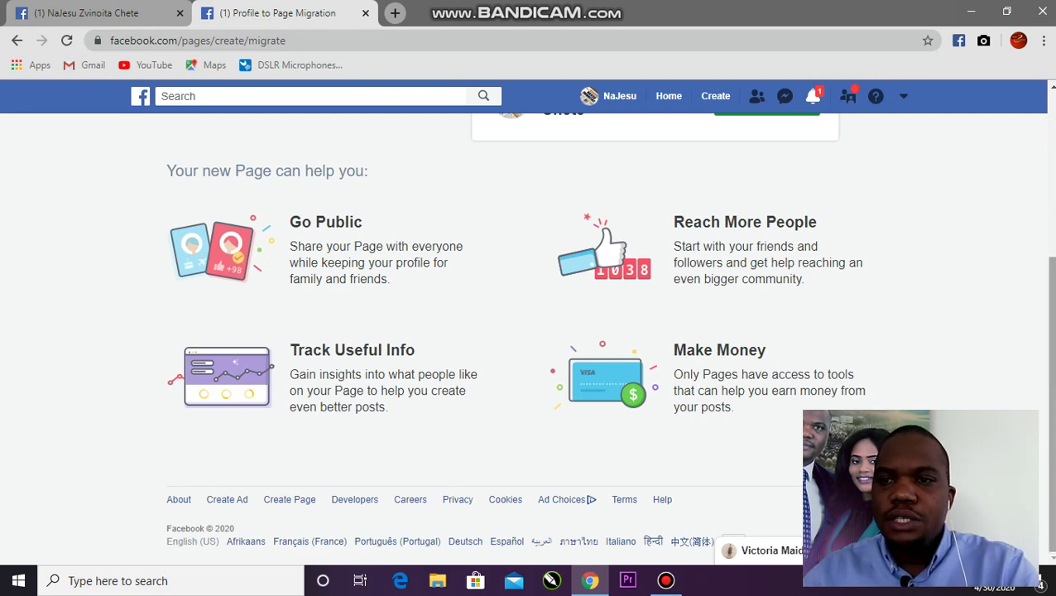
pyautogui.scroll(3, 1028, 235)
pyautogui.scroll(-1, 1028, 235)
pyautogui.scroll(1, 528, 331)
pyautogui.scroll(-2, 528, 331)
pyautogui.scroll(-1, 528, 331)
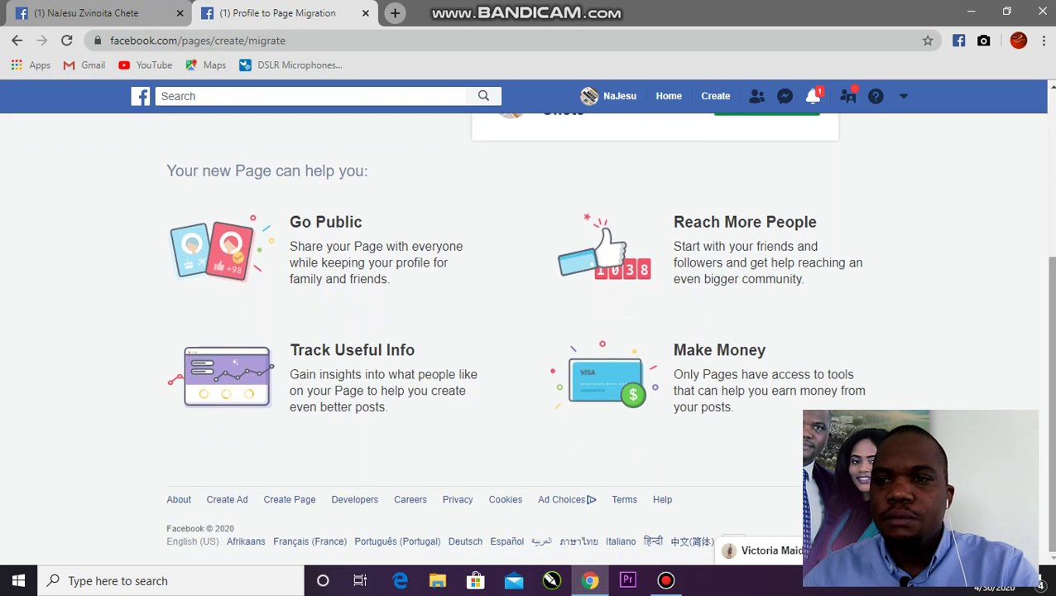
pyautogui.scroll(2, 1050, 302)
pyautogui.scroll(-1, 1049, 302)
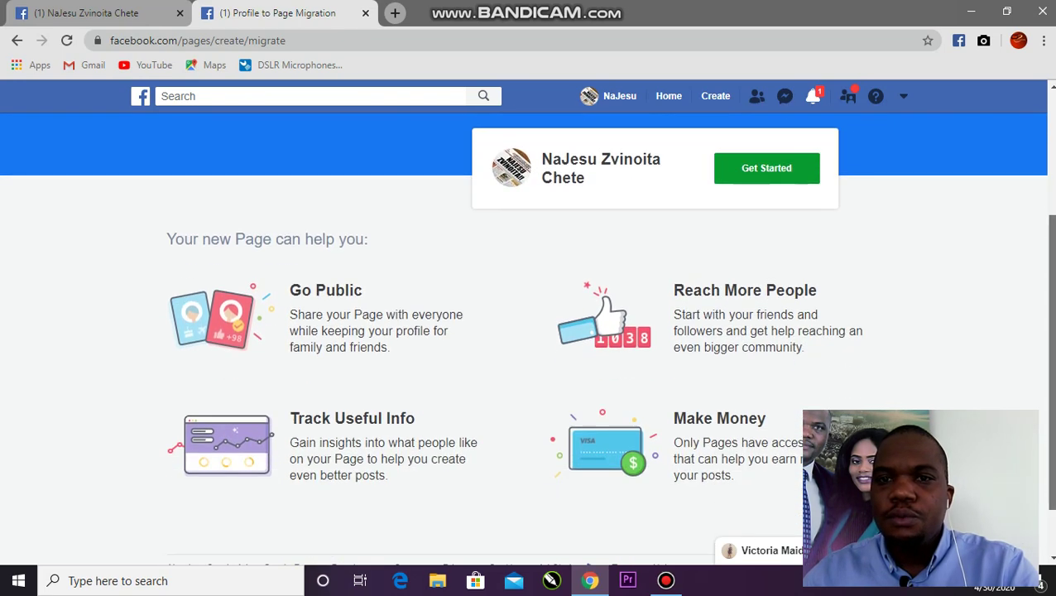
pyautogui.click(767, 168)
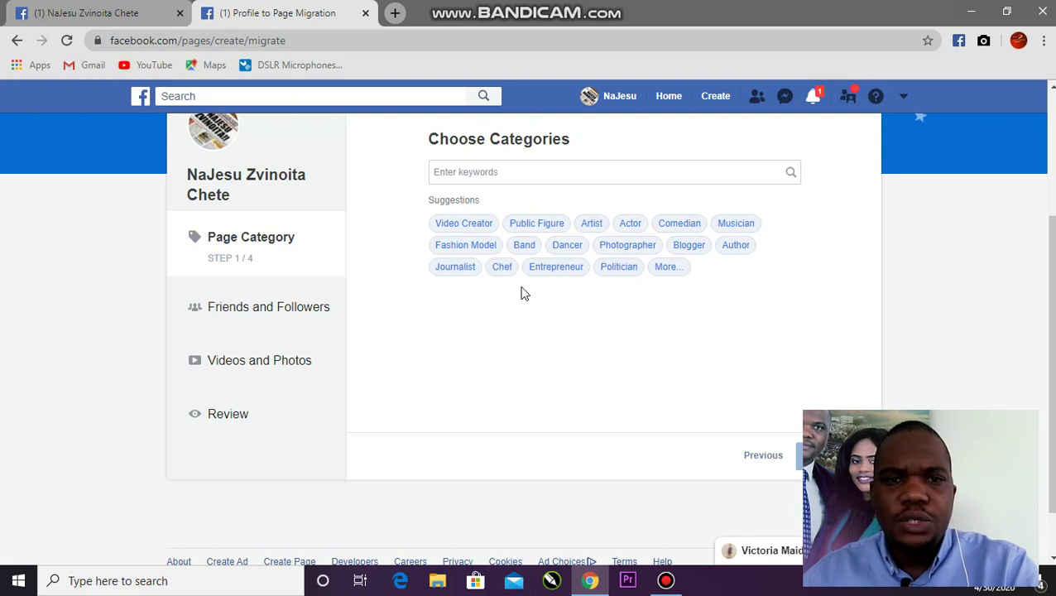
# Choose Public Figure and Motivational Speaker as the Page categories and continue.
pyautogui.click(544, 225)
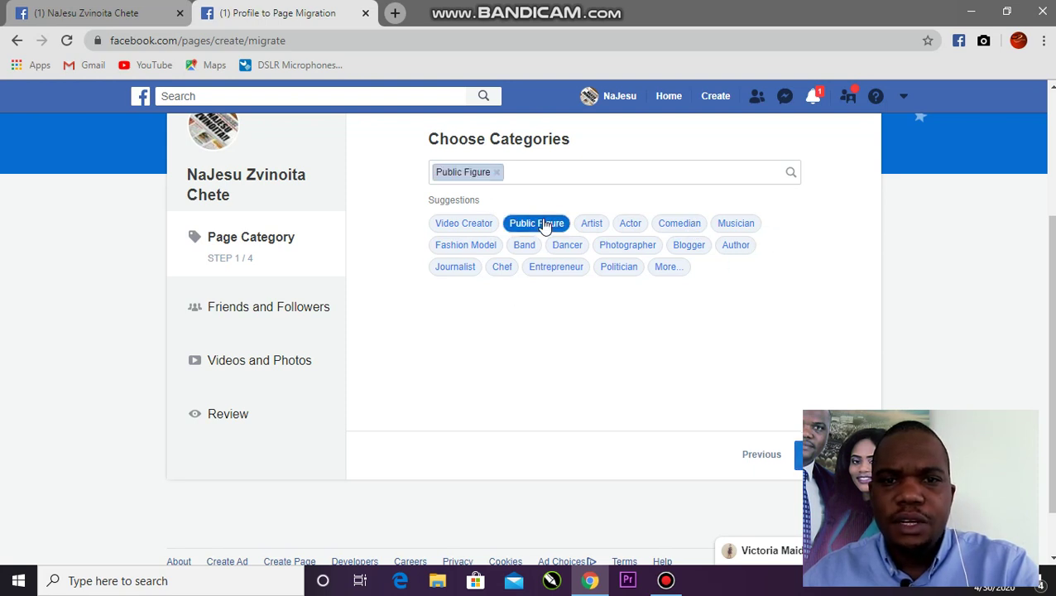
pyautogui.click(667, 269)
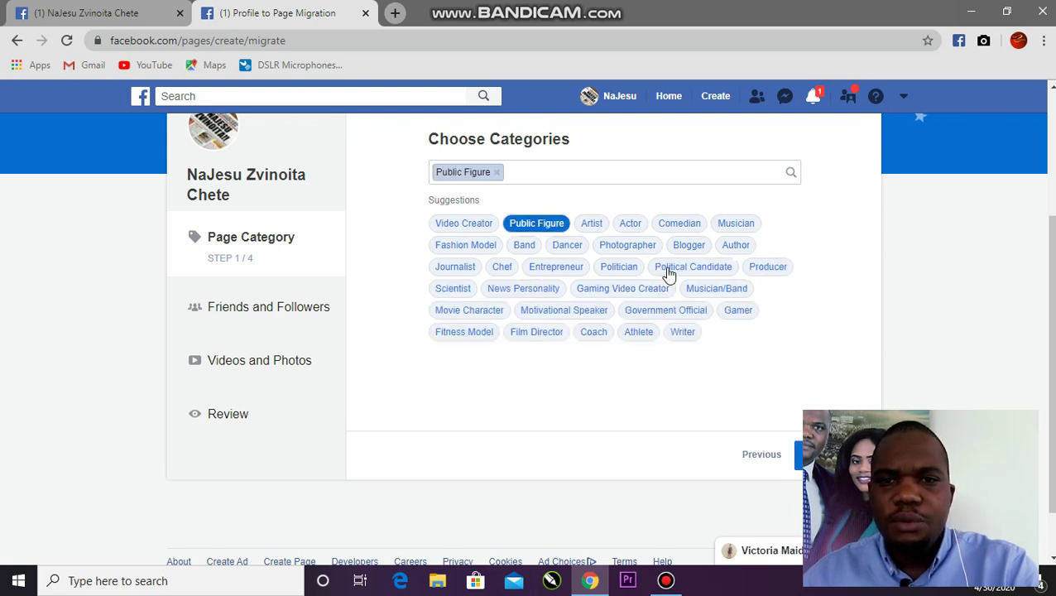
pyautogui.click(580, 315)
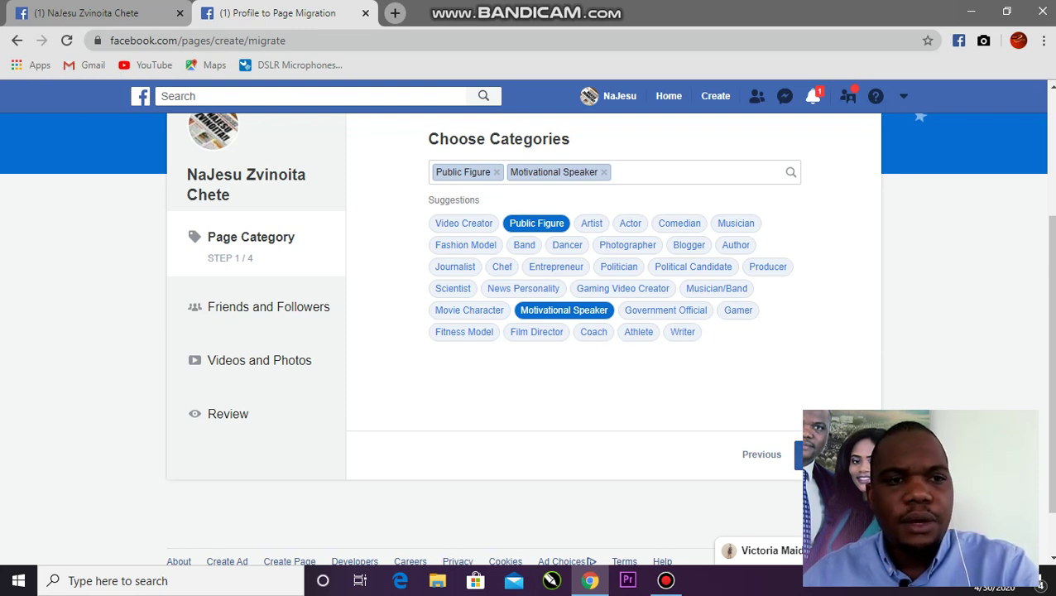
pyautogui.click(819, 454)
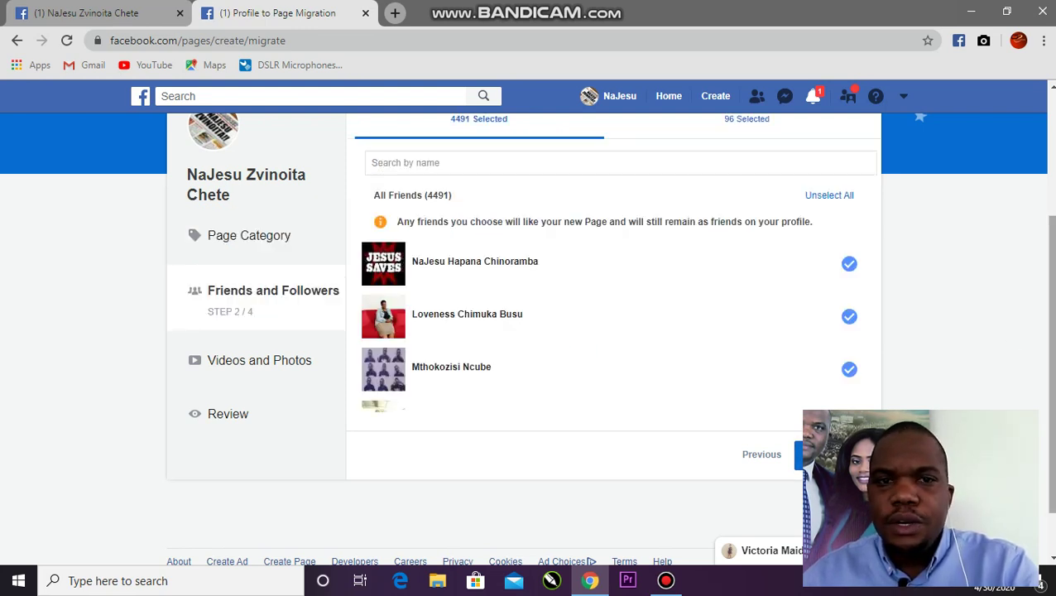
# Keep all 4491 friends checked and advance to the Videos and Photos step.
pyautogui.moveTo(1053, 285); pyautogui.dragTo(1053, 280)
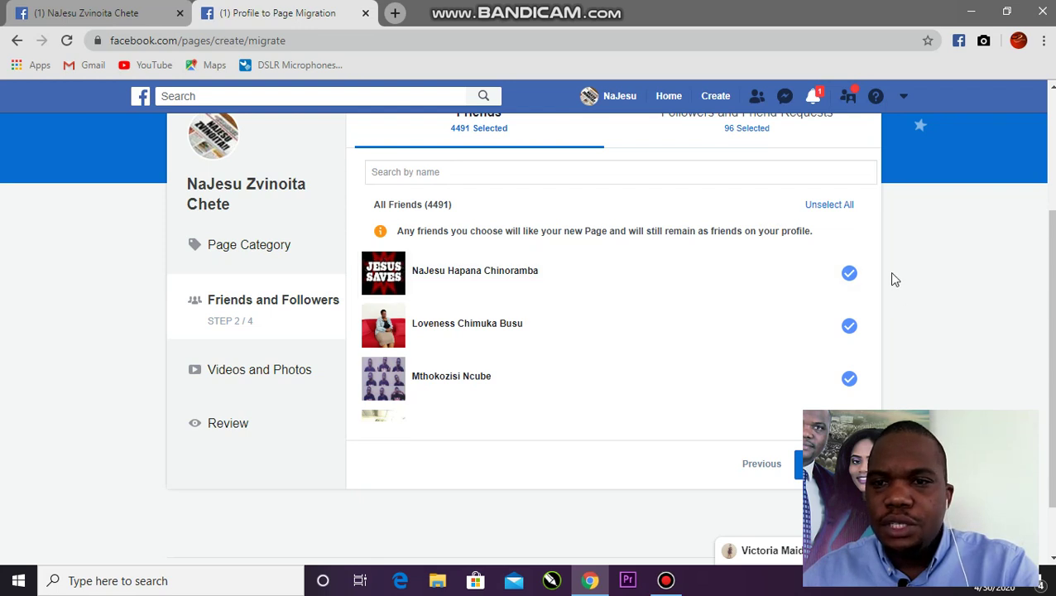
pyautogui.moveTo(1053, 240)
pyautogui.mouseDown()
pyautogui.moveTo(1053, 259)
pyautogui.moveTo(1052, 245)
pyautogui.mouseUp()
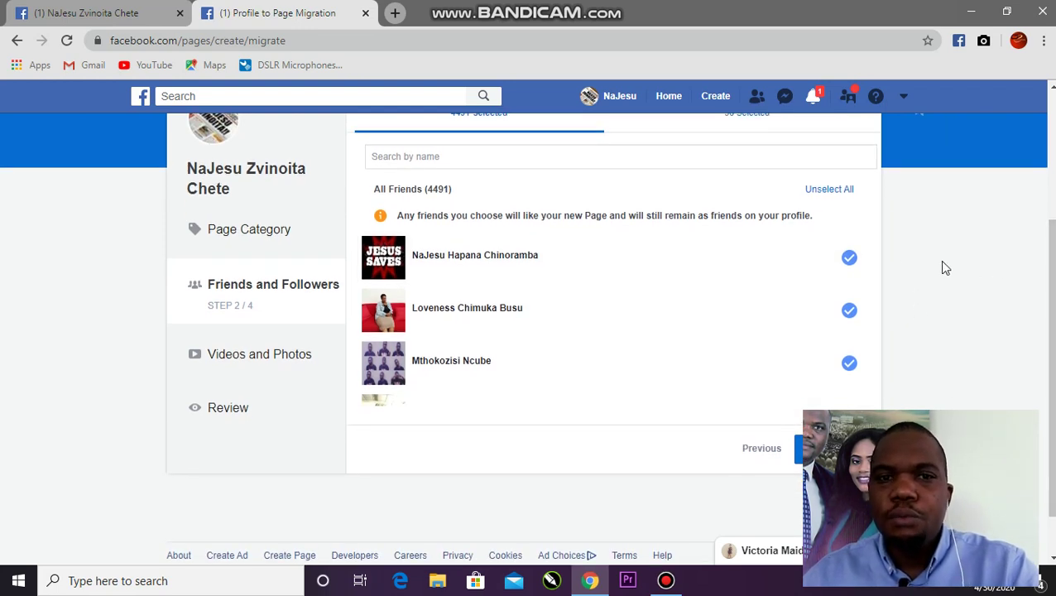
pyautogui.moveTo(1051, 259)
pyautogui.mouseDown()
pyautogui.moveTo(1052, 245)
pyautogui.moveTo(1053, 291)
pyautogui.moveTo(1052, 245)
pyautogui.mouseUp()
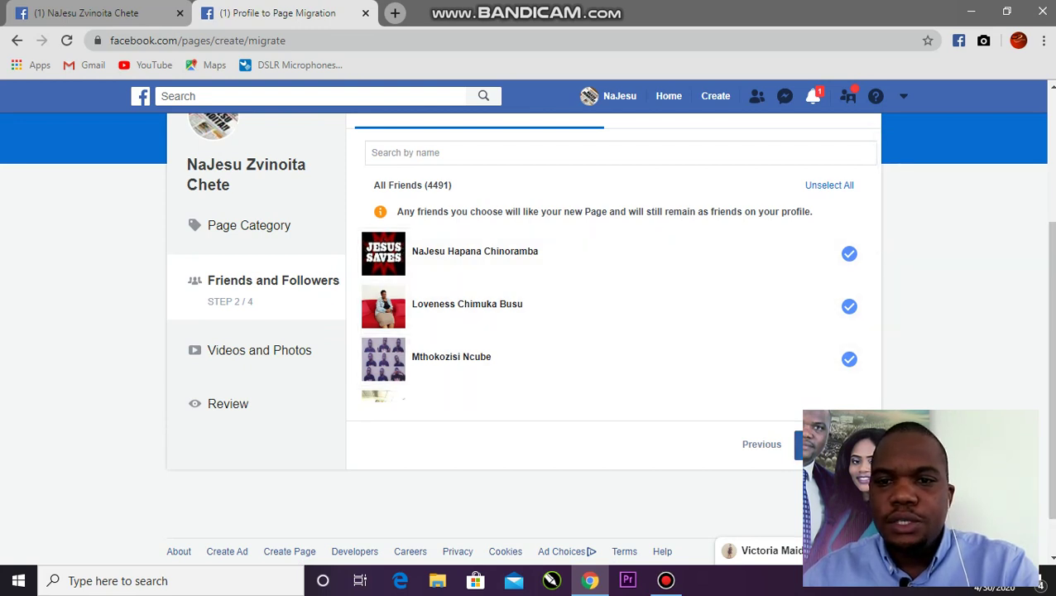
pyautogui.click(798, 444)
pyautogui.moveTo(1053, 307); pyautogui.dragTo(1051, 274)
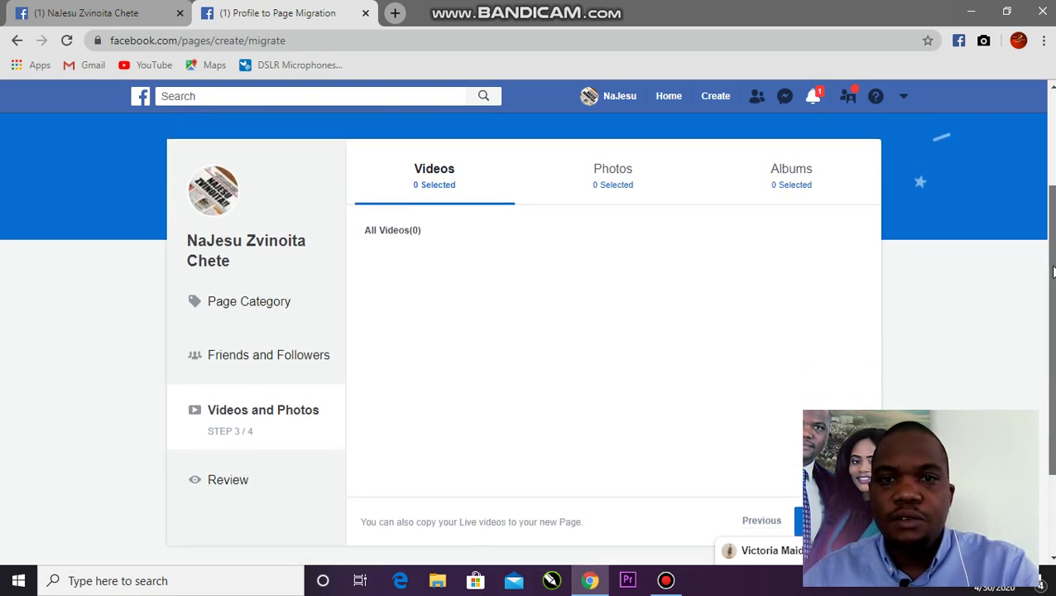
# On the Photos tab, preview a mountain photo, then select all 9 photos and continue to Review.
pyautogui.click(627, 183)
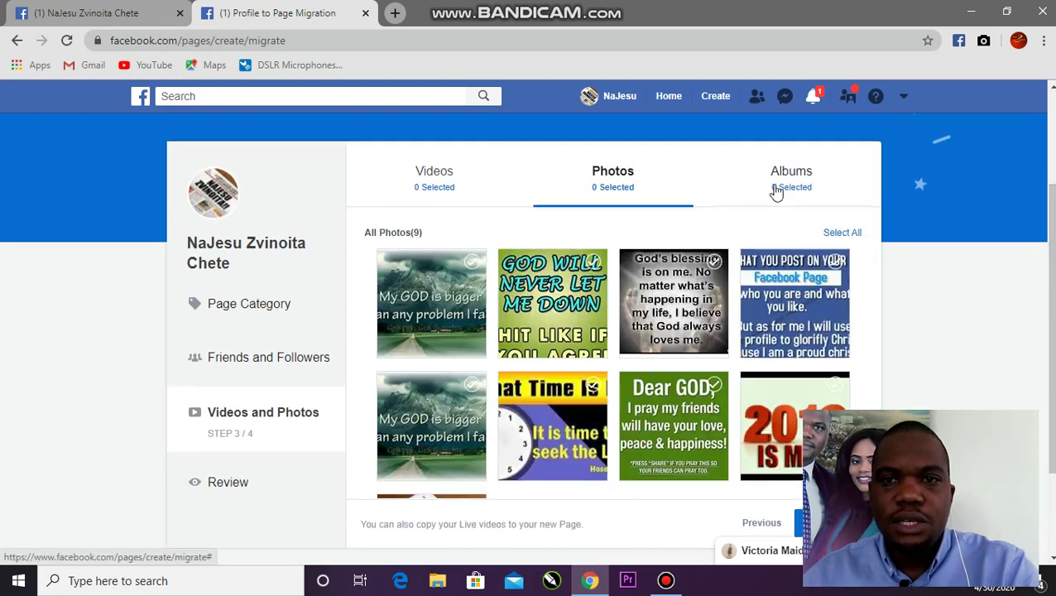
pyautogui.click(452, 278)
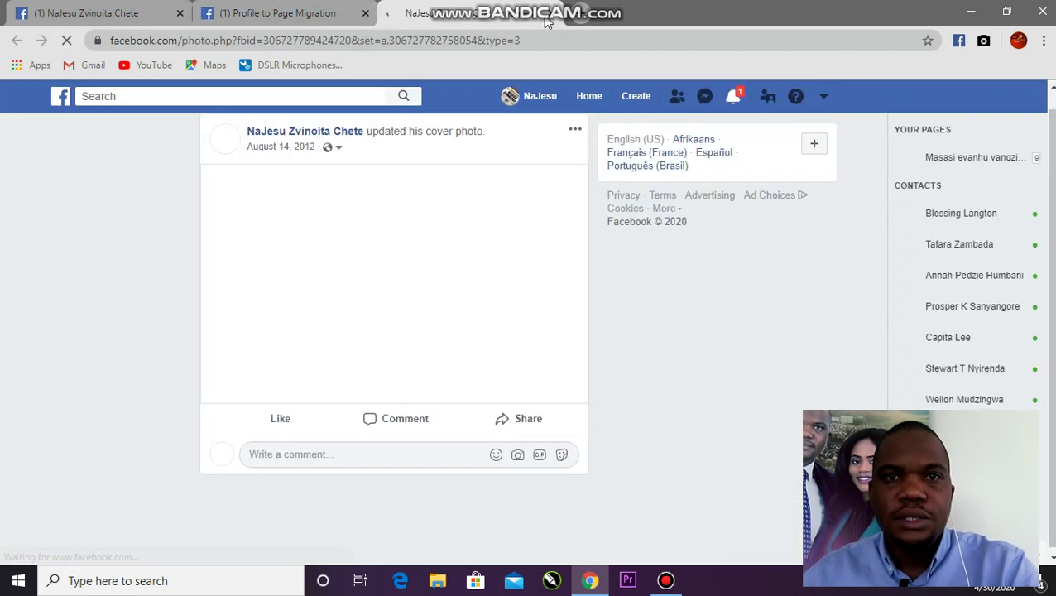
pyautogui.hotkey('ctrl', 'w')
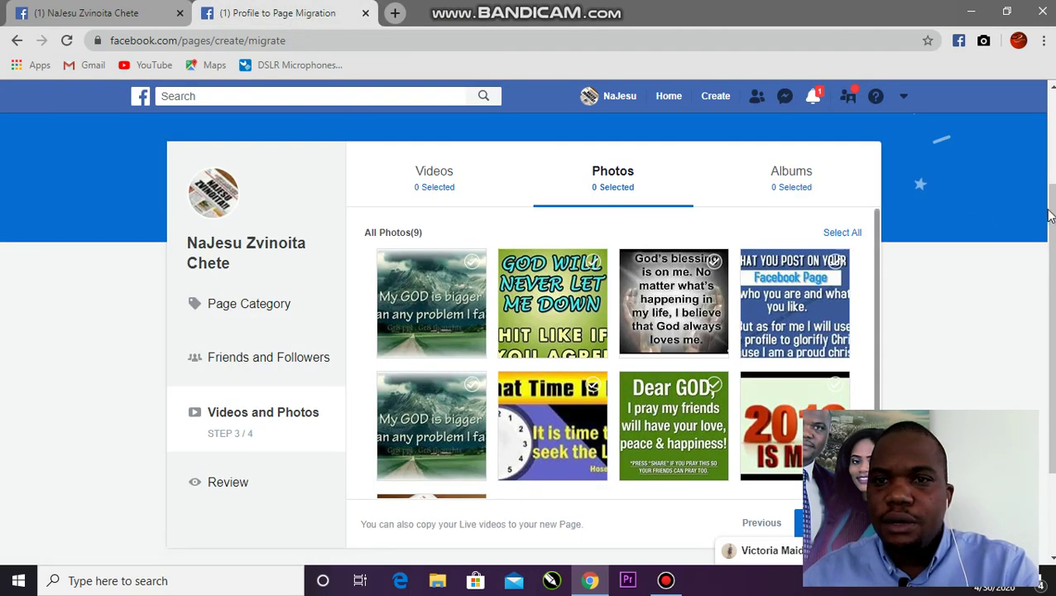
pyautogui.moveTo(1051, 214); pyautogui.dragTo(1048, 240)
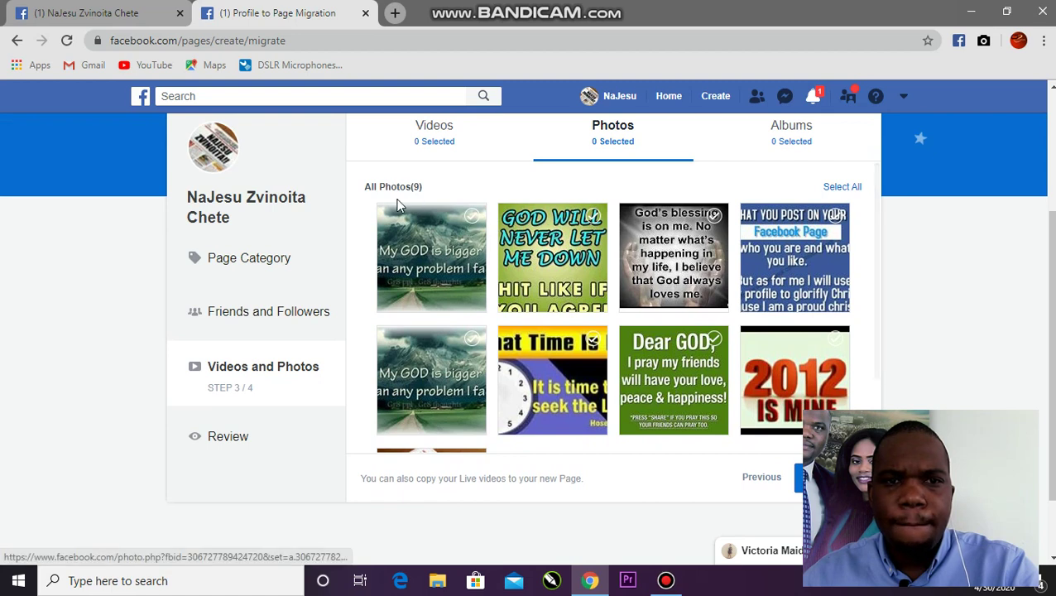
pyautogui.click(844, 189)
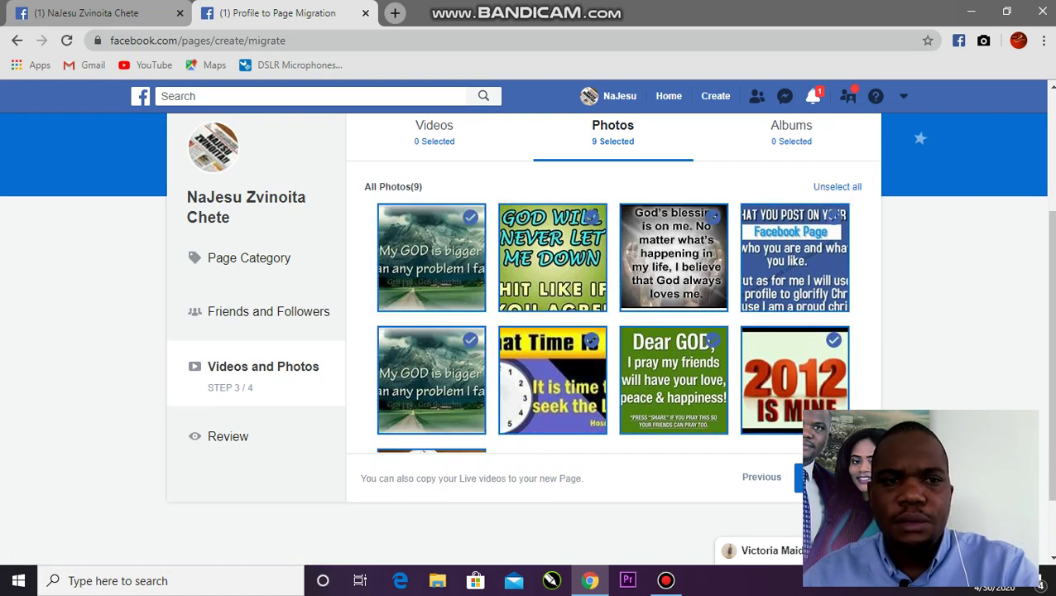
pyautogui.click(815, 477)
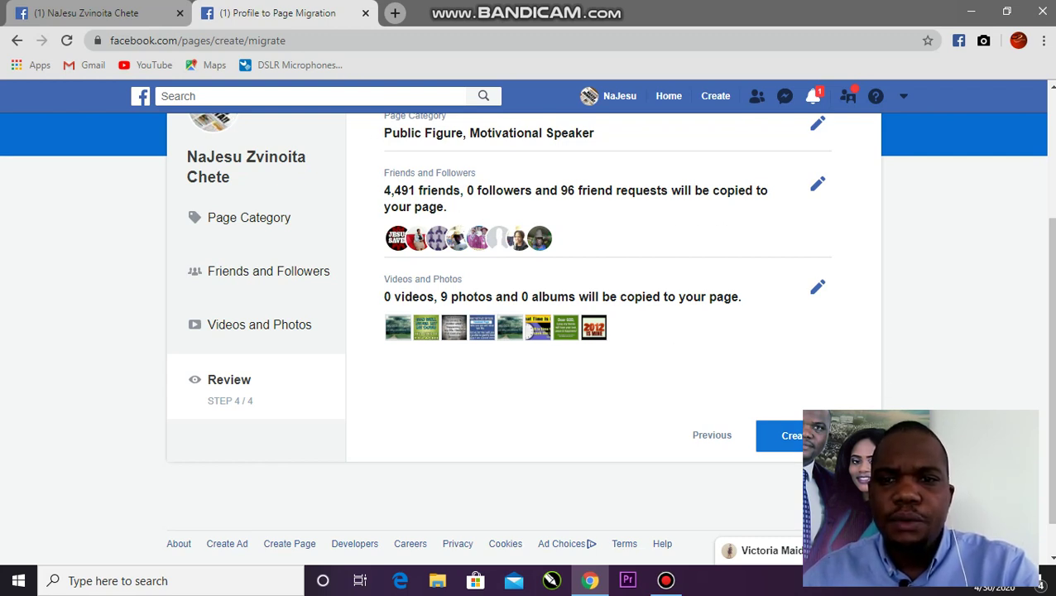
# Create the NaJesu Zvinoita Chete Page from the reviewed migration settings.
pyautogui.click(786, 435)
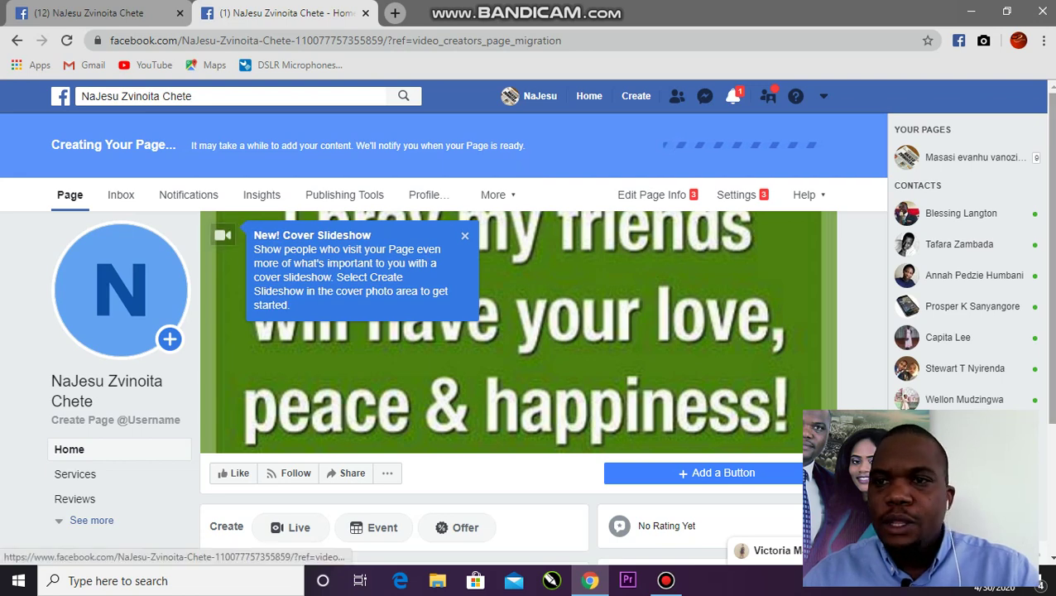
# Close the New! Cover Slideshow tip over the Page's cover photo.
pyautogui.scroll(-1, 426, 257)
pyautogui.scroll(-2, 518, 339)
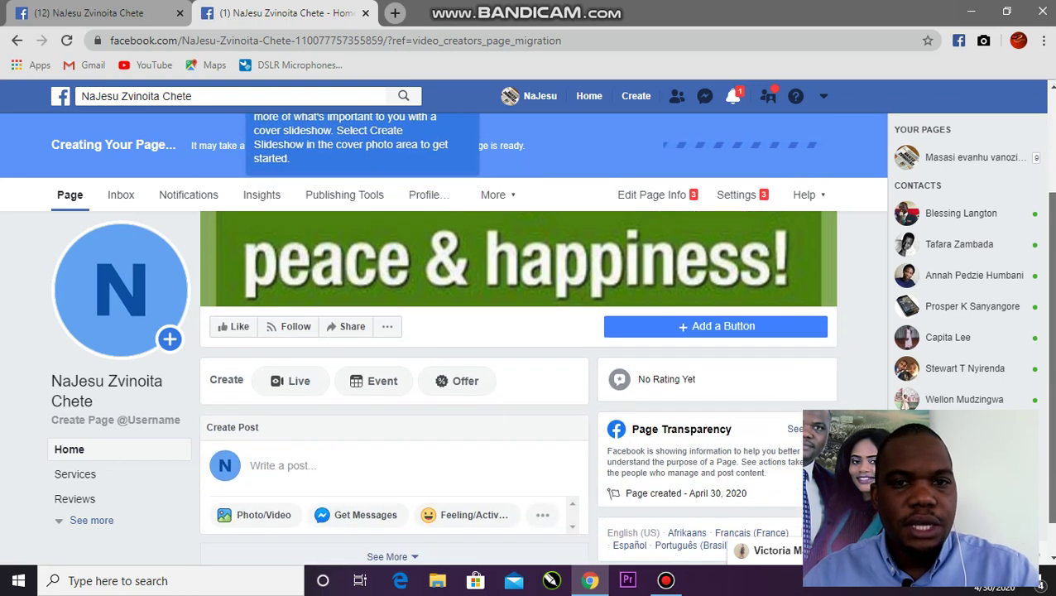
pyautogui.scroll(2, 518, 339)
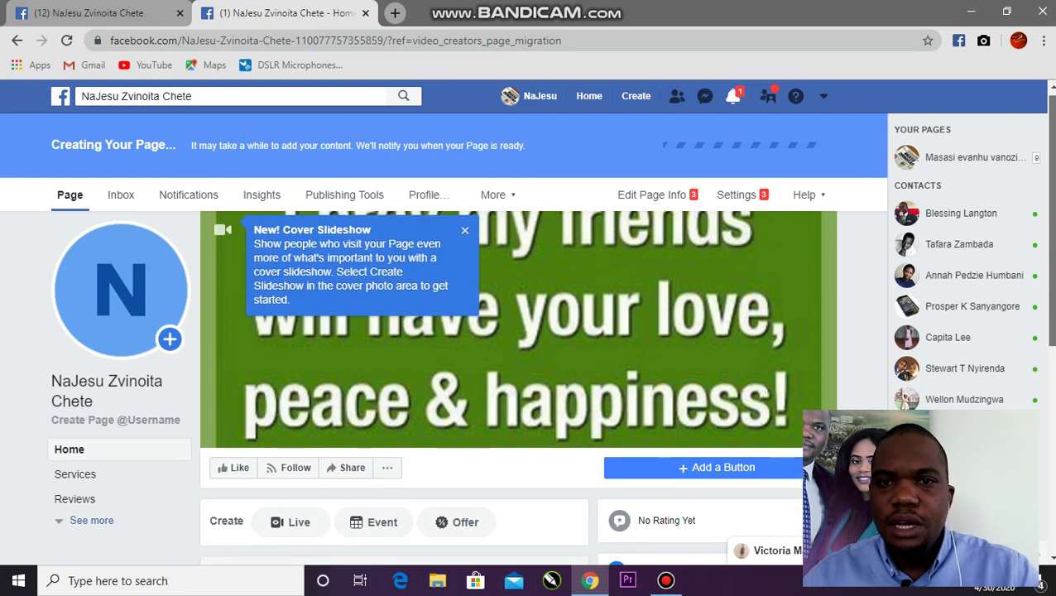
pyautogui.scroll(-1, 518, 339)
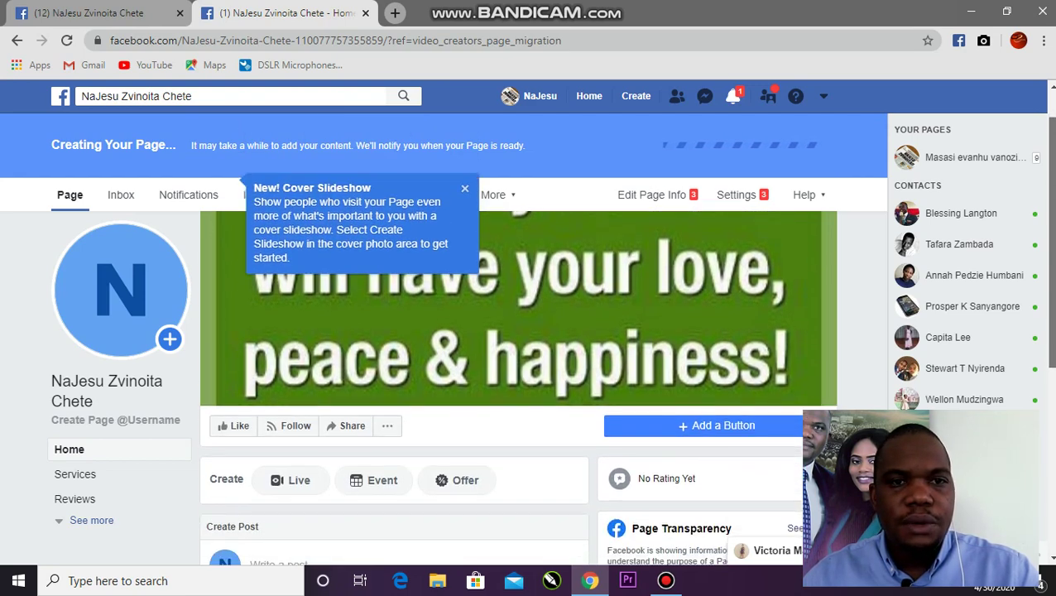
pyautogui.click(464, 189)
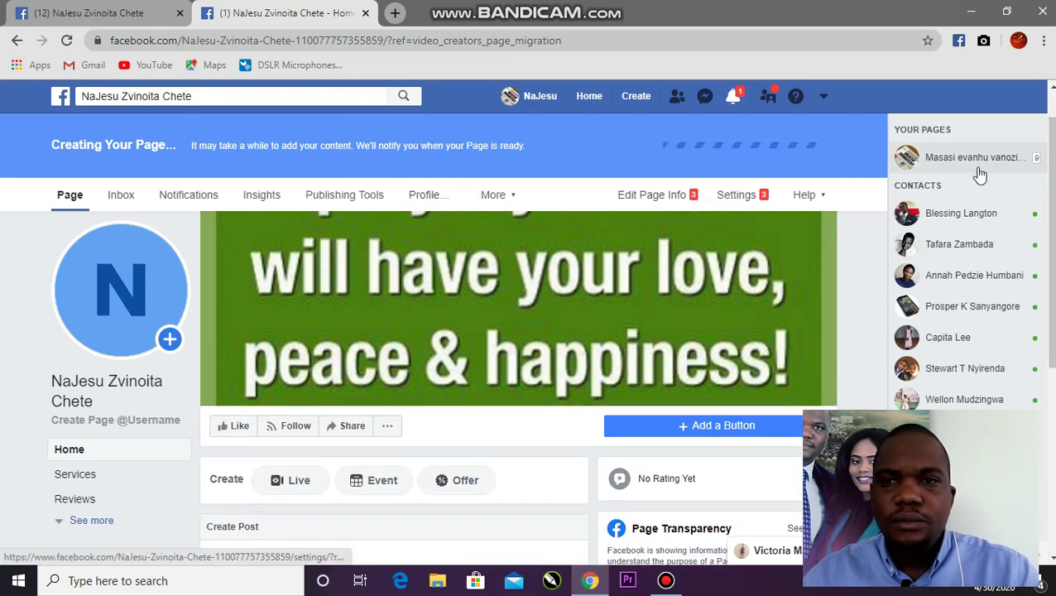
# Scroll the new Page to check its events, profile picture and April 30, 2020 creation date.
pyautogui.scroll(-2, 518, 372)
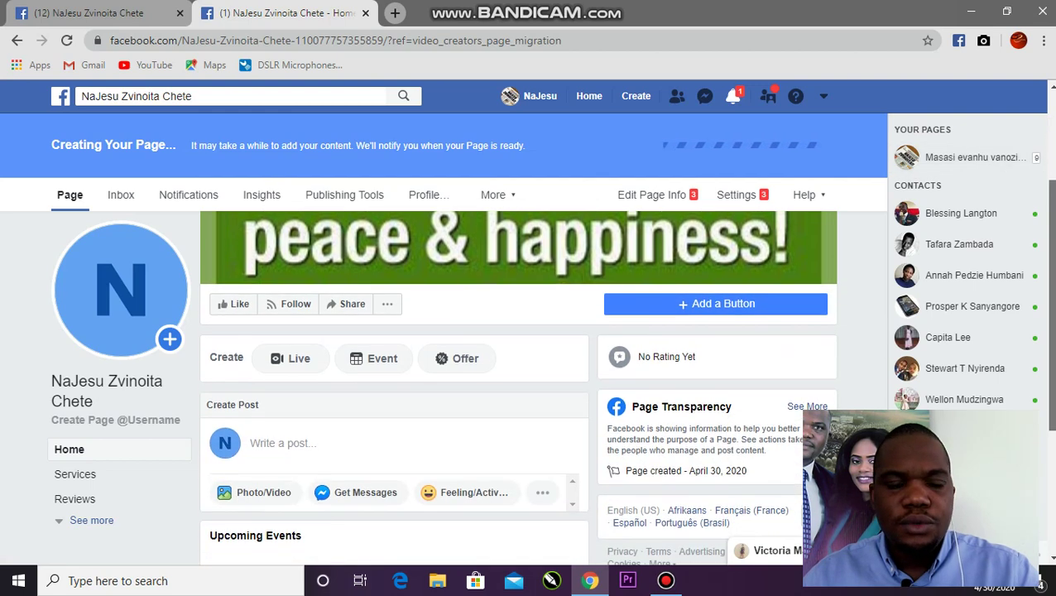
pyautogui.scroll(-2, 1053, 248)
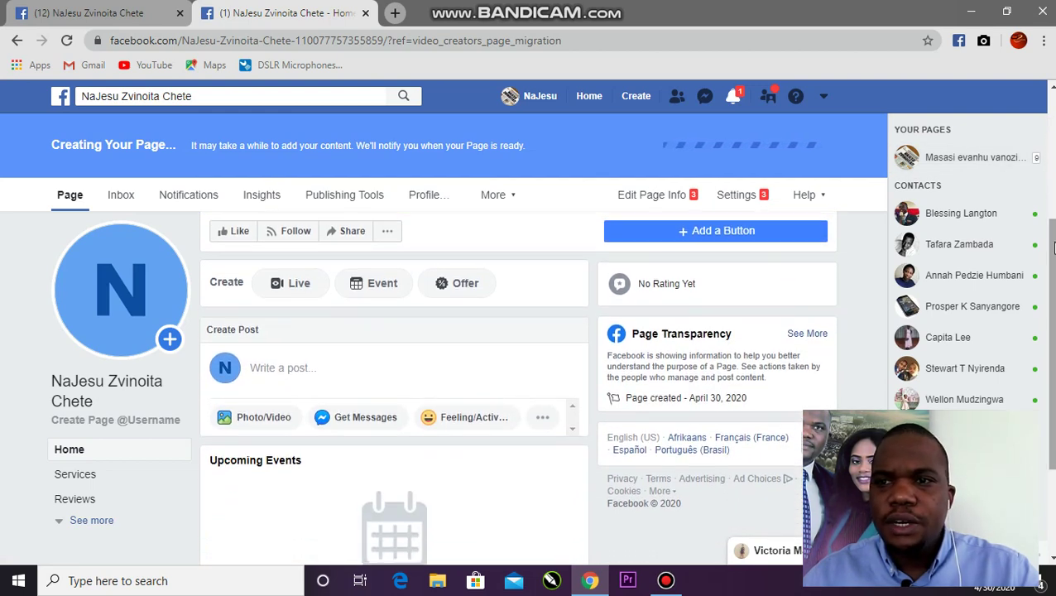
pyautogui.scroll(-3, 1054, 248)
pyautogui.moveTo(1052, 302); pyautogui.dragTo(1052, 143)
pyautogui.scroll(1, 1052, 142)
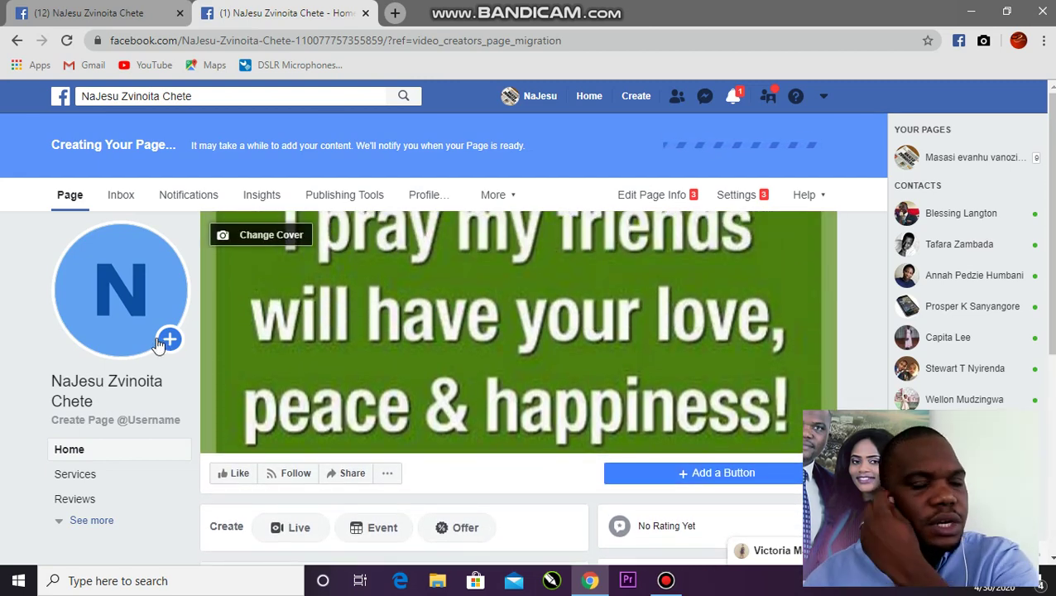
pyautogui.moveTo(189, 300)
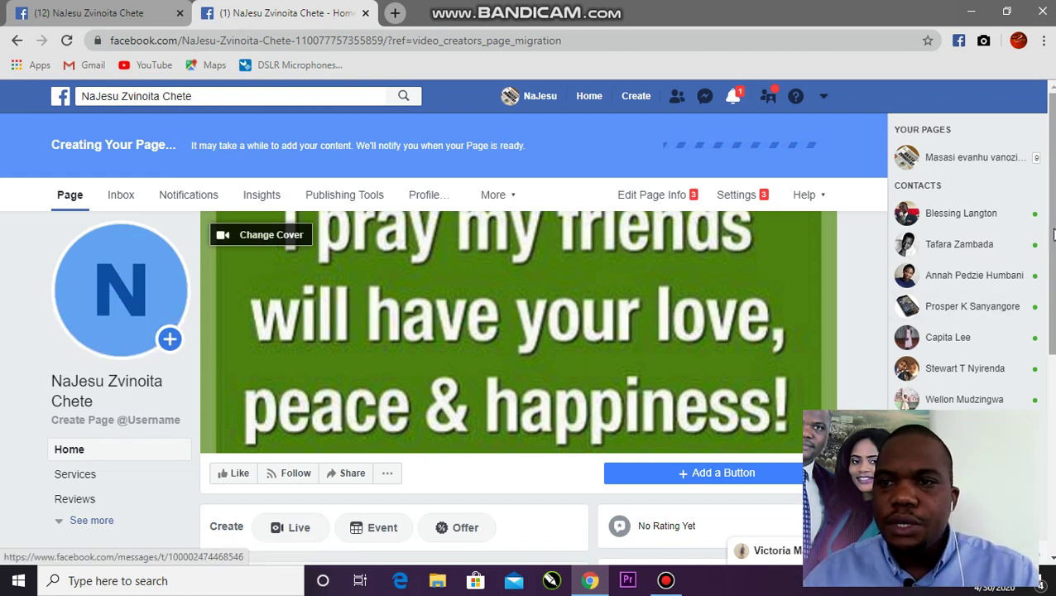
pyautogui.scroll(-2, 261, 343)
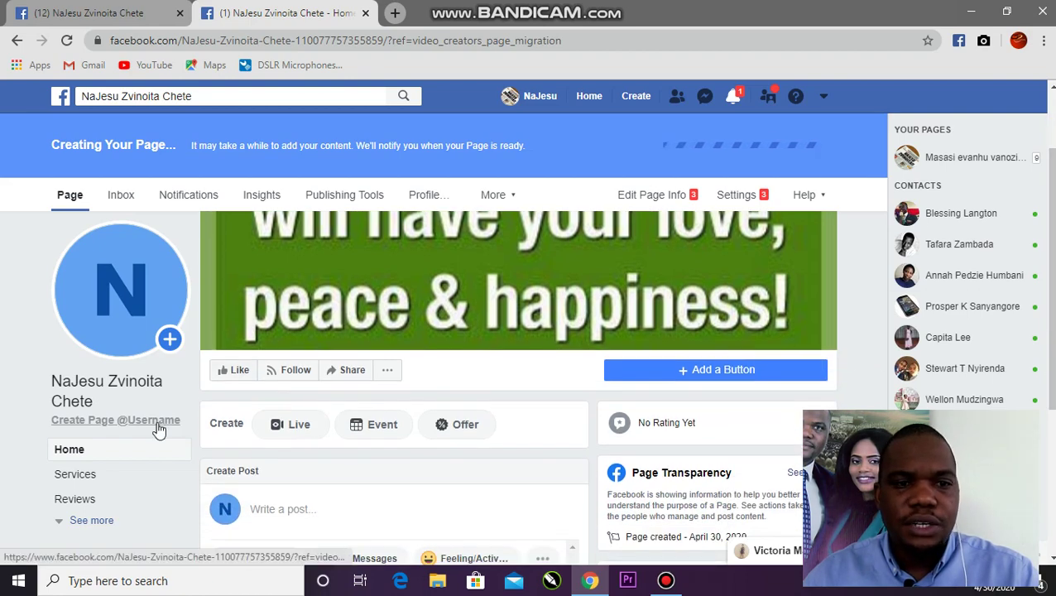
# Set the Page username to zvinoitanajesu and acknowledge the confirmation.
pyautogui.click(158, 423)
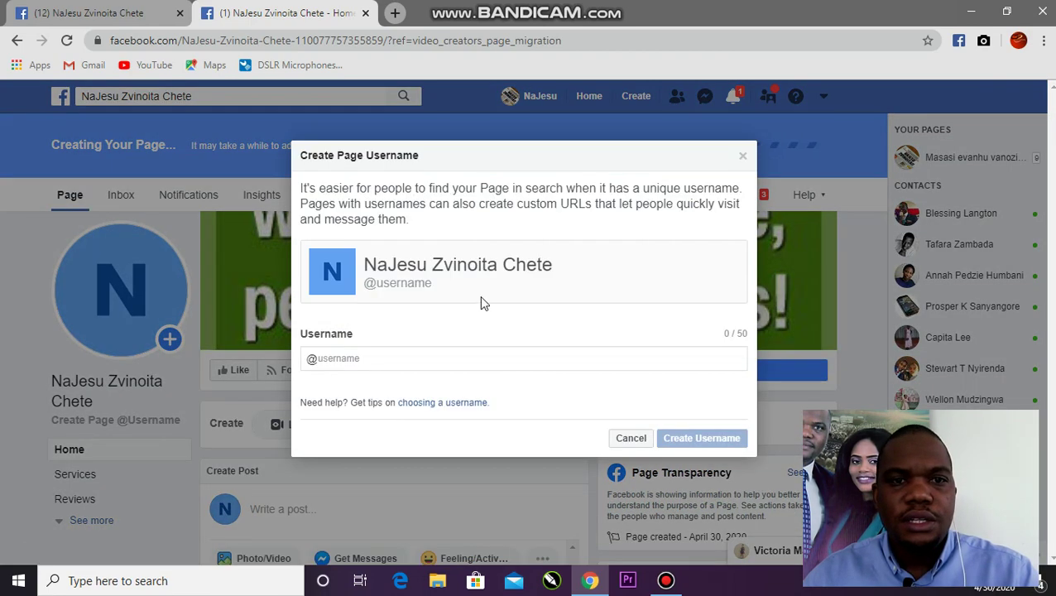
pyautogui.click(364, 360)
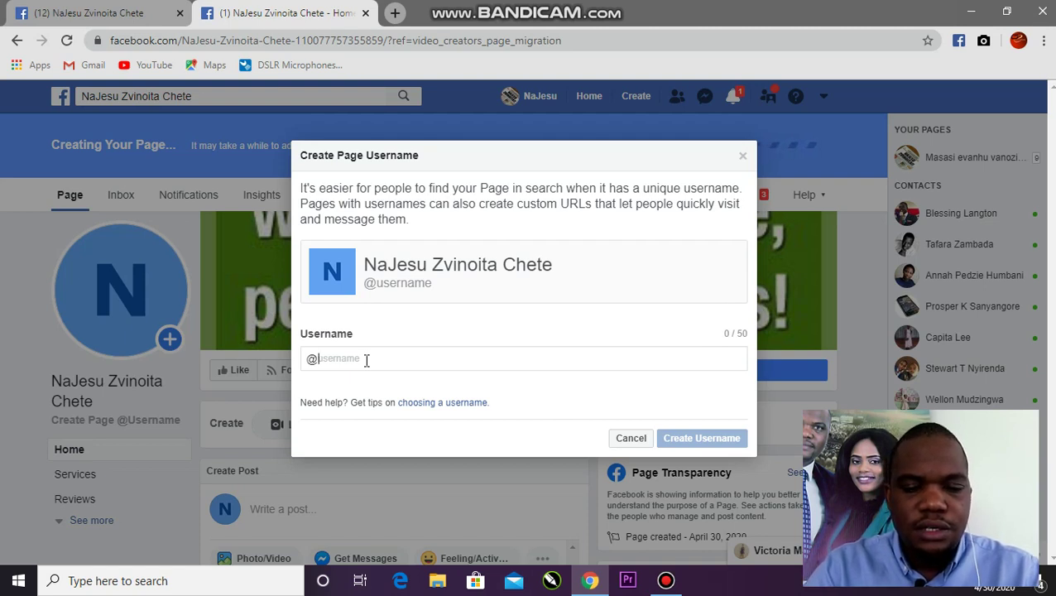
pyautogui.write('ZVINOI')
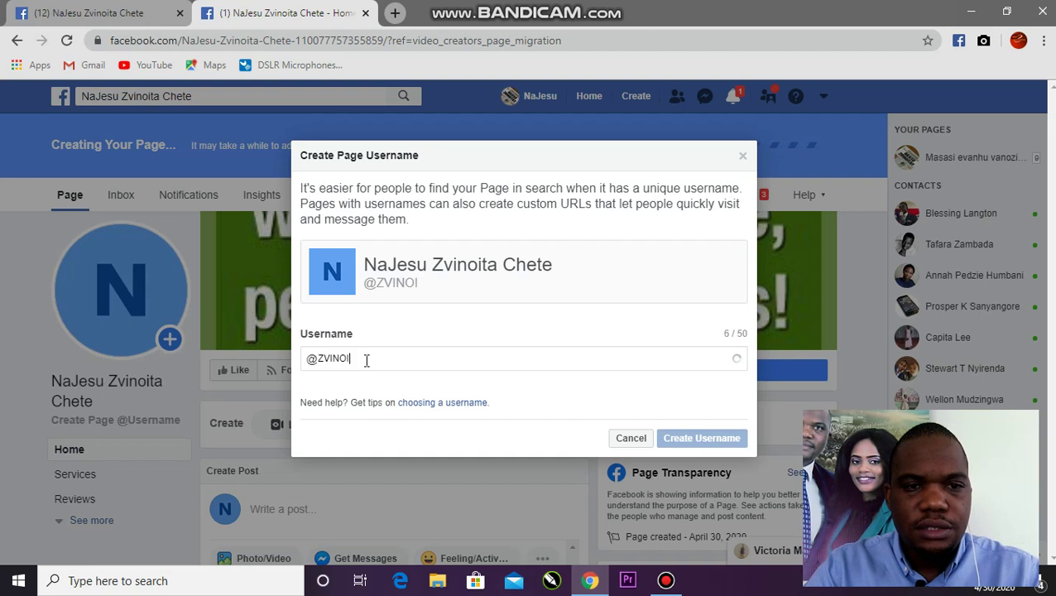
pyautogui.press('BackSpace')
pyautogui.press('BackSpace')
pyautogui.press('BackSpace')
pyautogui.press('BackSpace')
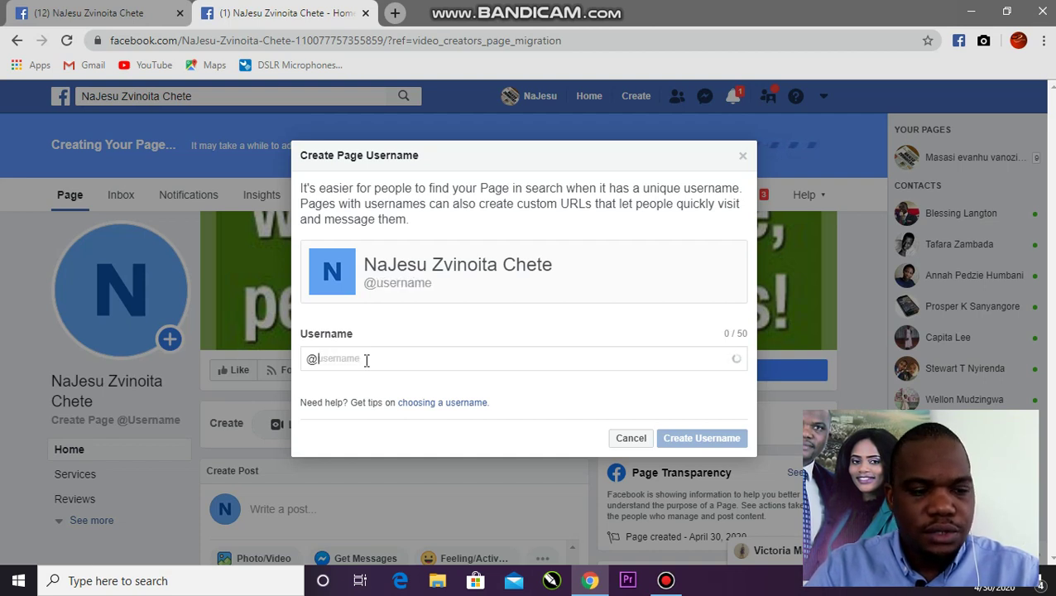
pyautogui.write('zvinoitanajesu')
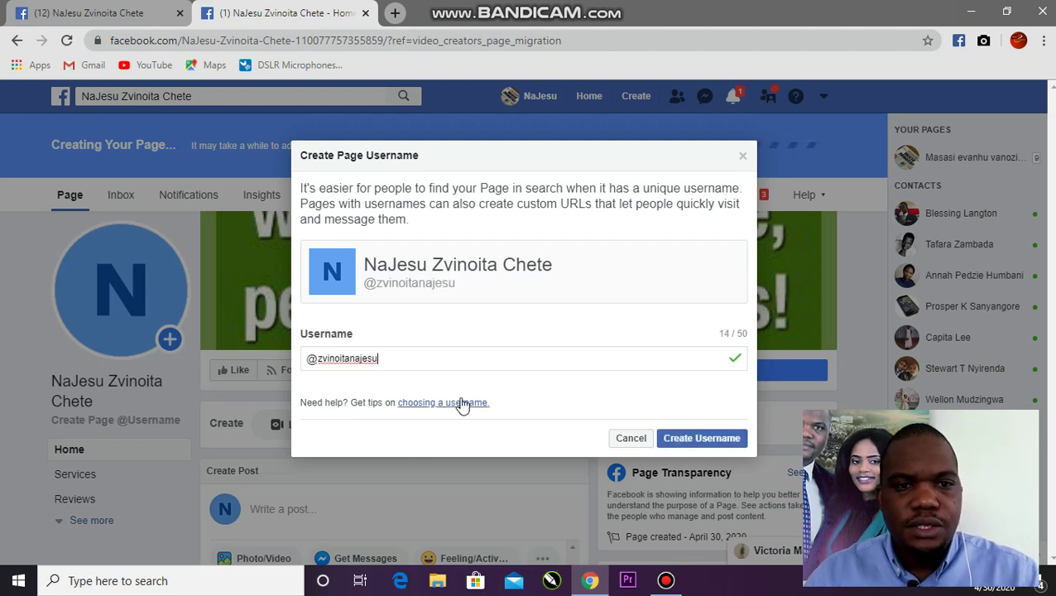
pyautogui.click(718, 438)
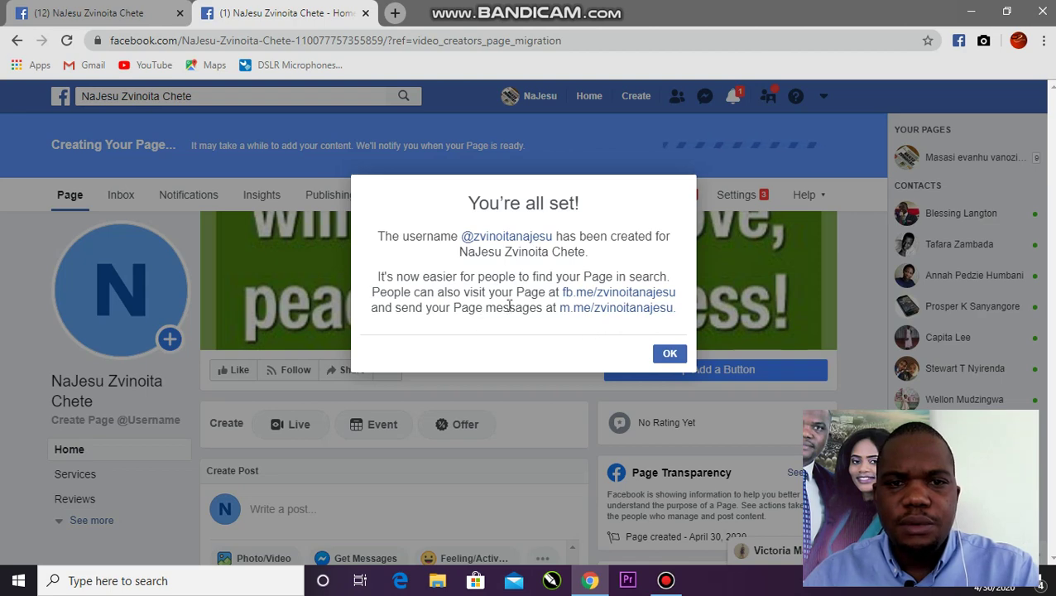
pyautogui.click(669, 354)
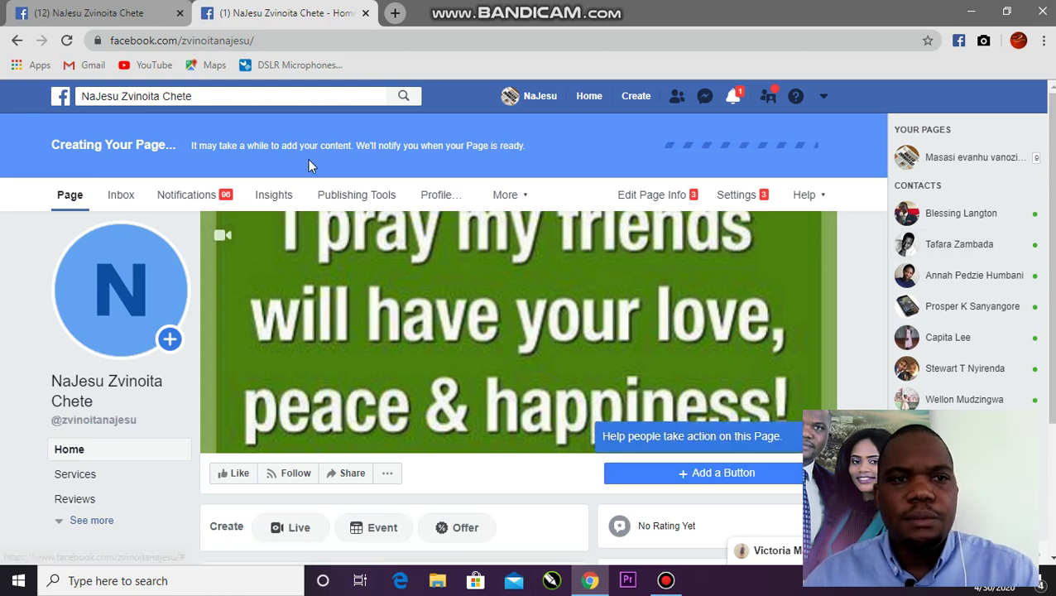
# Close the 'Help people take action on this Page' tip on the Page home.
pyautogui.scroll(-2, 952, 289)
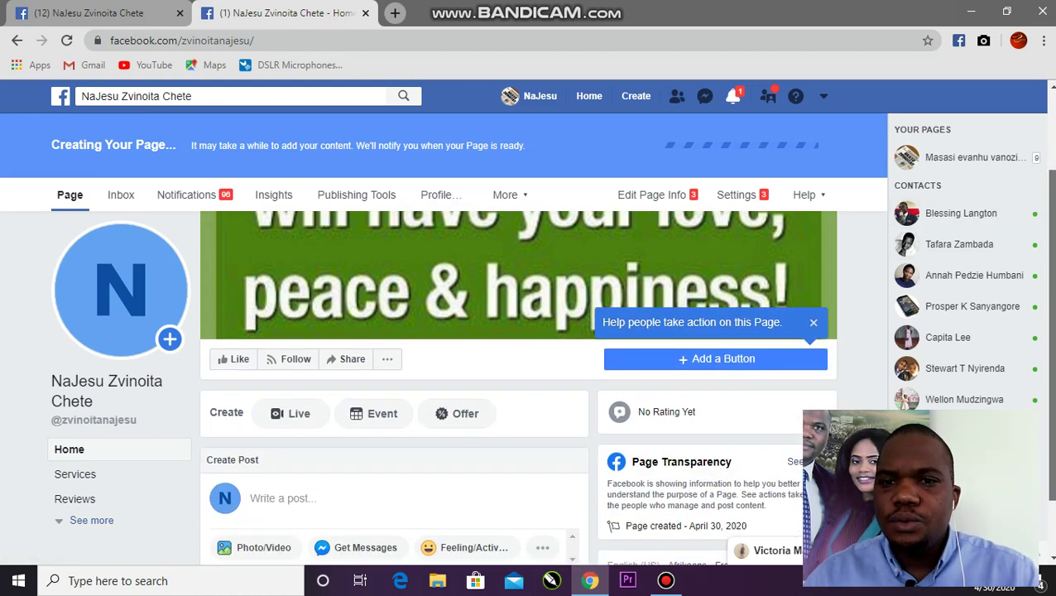
pyautogui.scroll(-1, 542, 365)
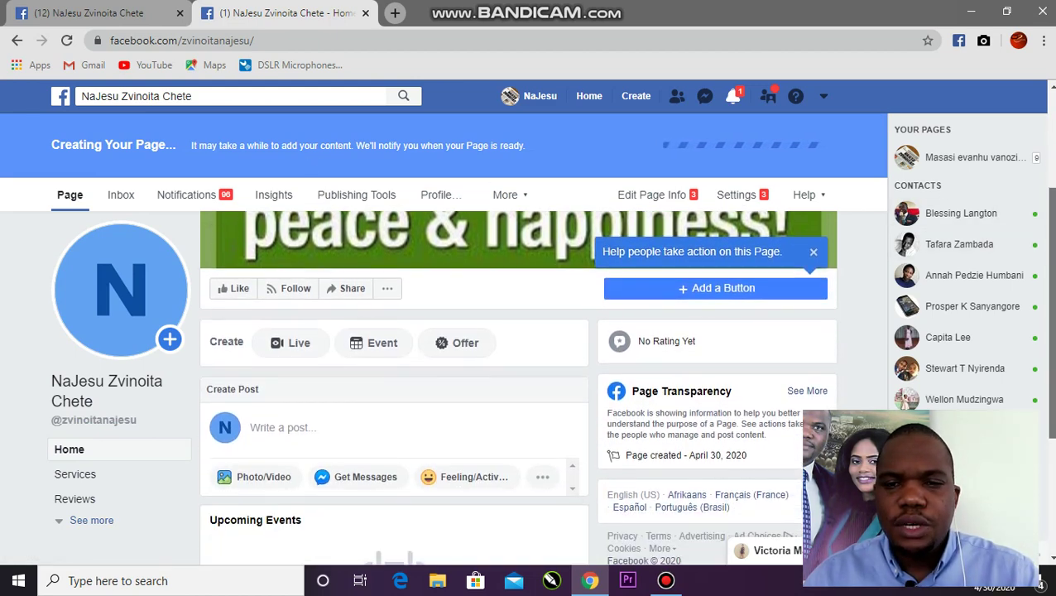
pyautogui.click(815, 254)
pyautogui.scroll(-1, 1048, 252)
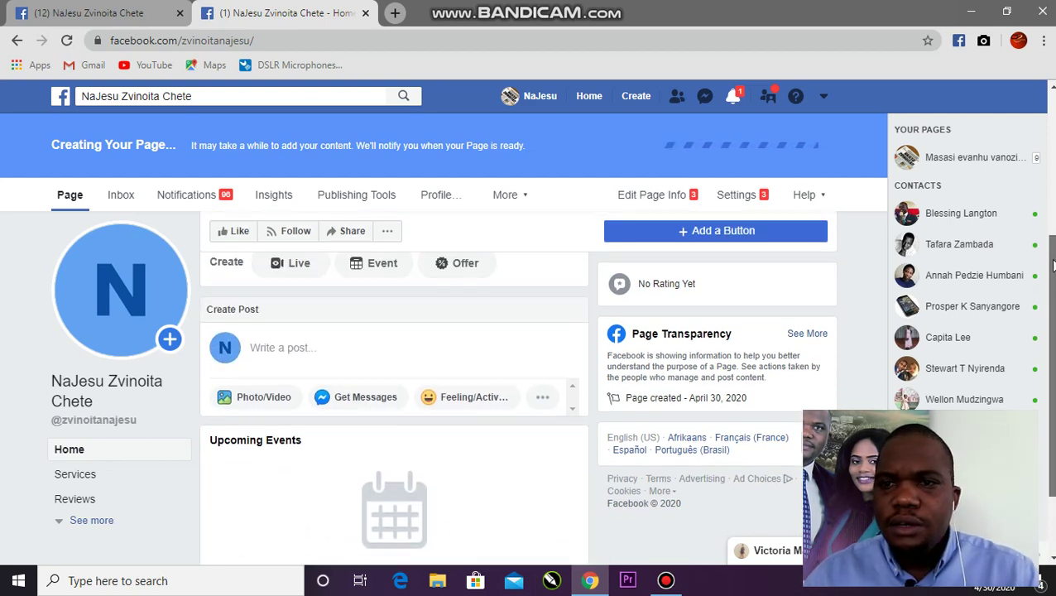
pyautogui.scroll(3, 1053, 236)
pyautogui.scroll(-1, 1053, 235)
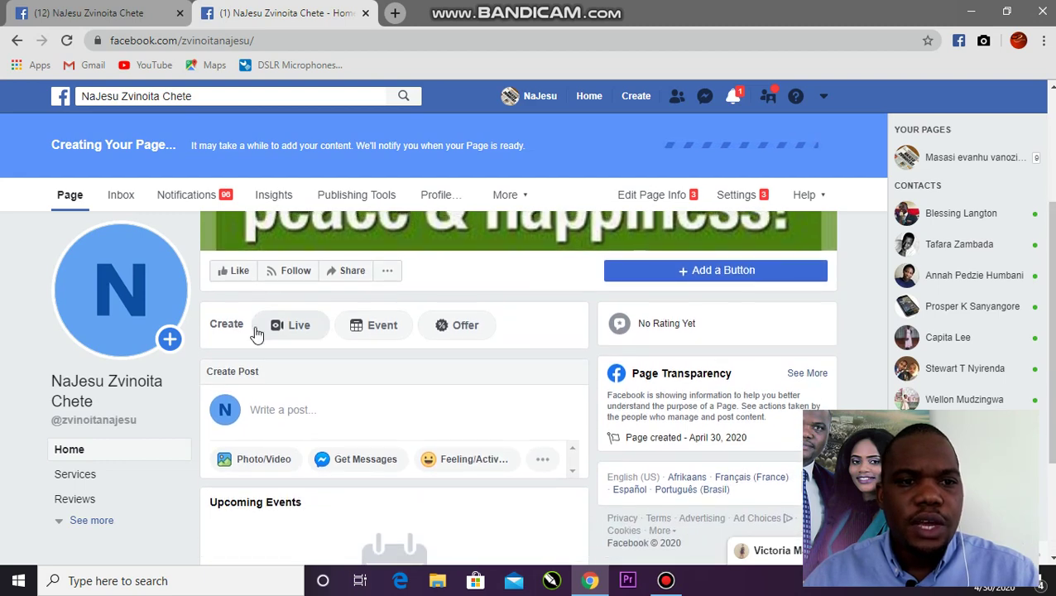
# Write and publish a Page post reading 'JESUS IS LORD'.
pyautogui.click(258, 377)
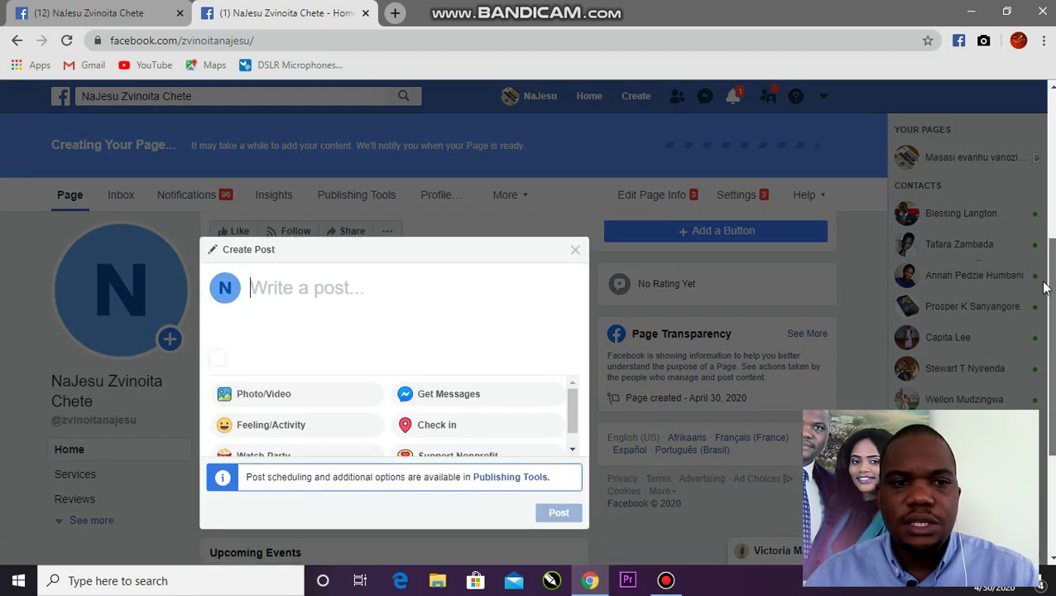
pyautogui.write('j')
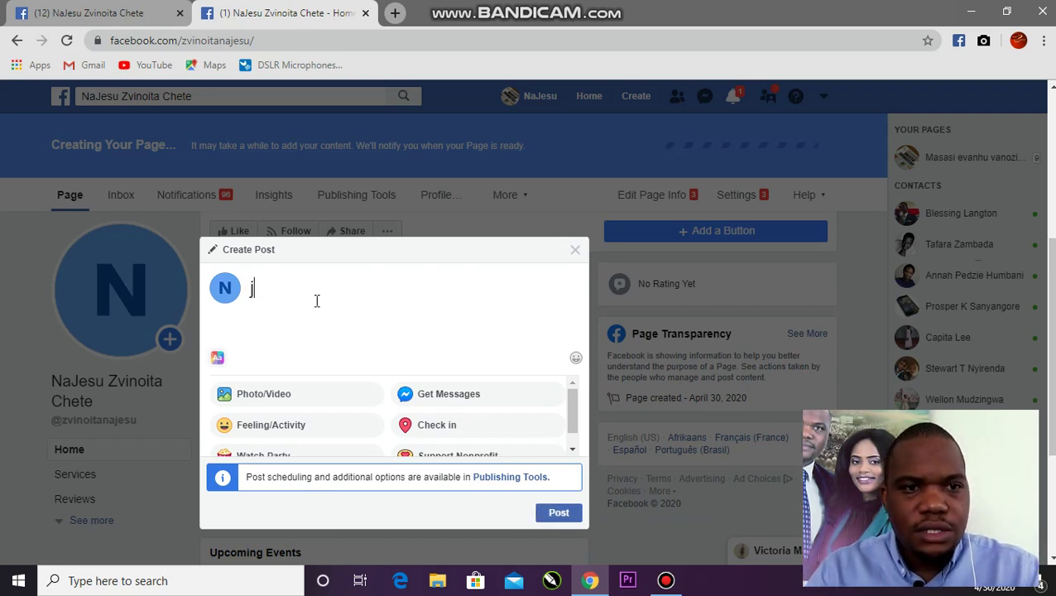
pyautogui.press('BackSpace')
pyautogui.write('JESUS IS ')
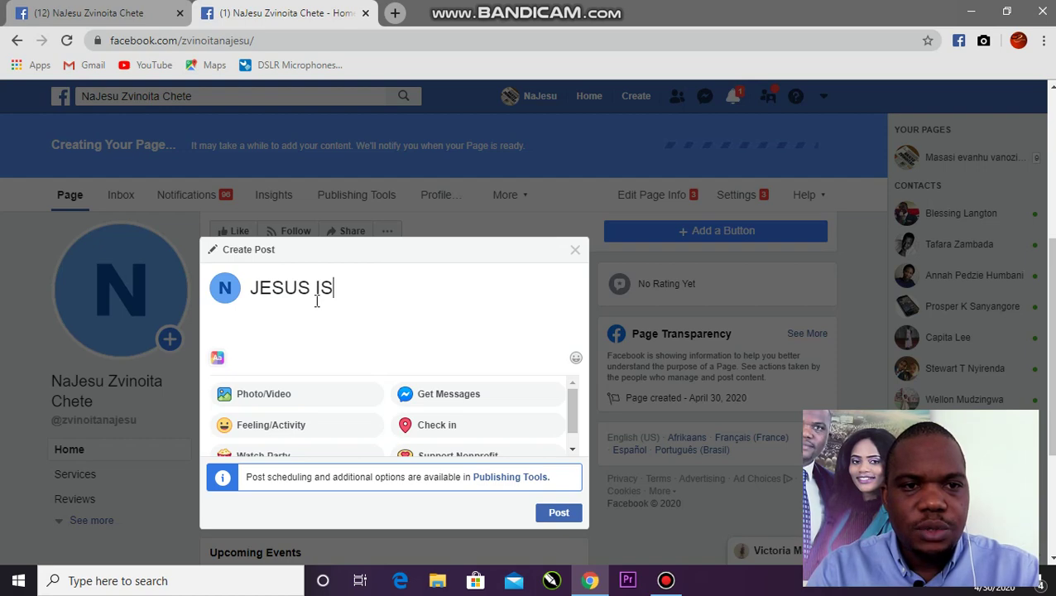
pyautogui.write('LORD')
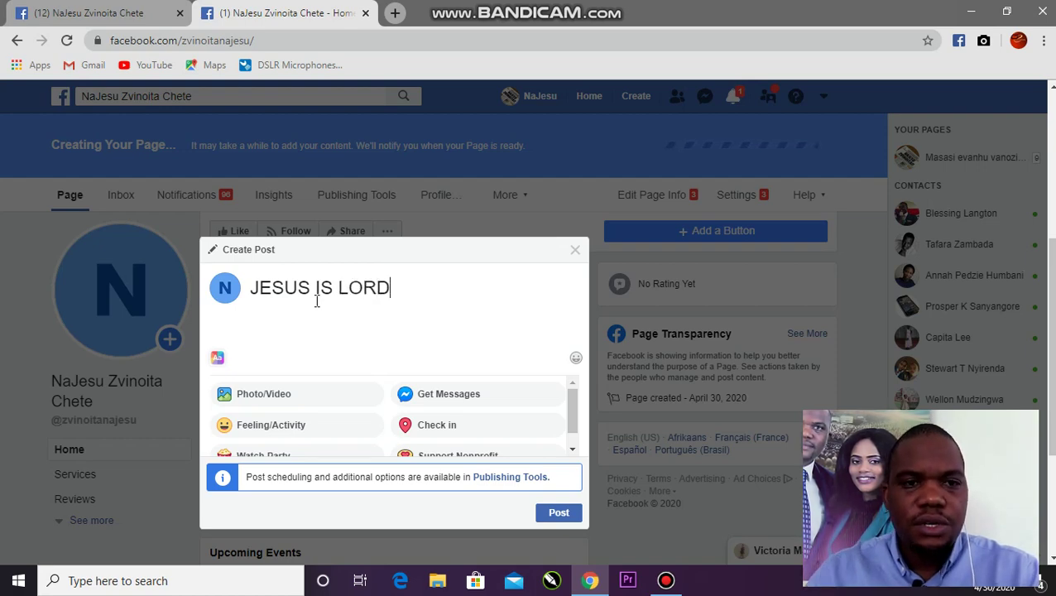
pyautogui.click(571, 515)
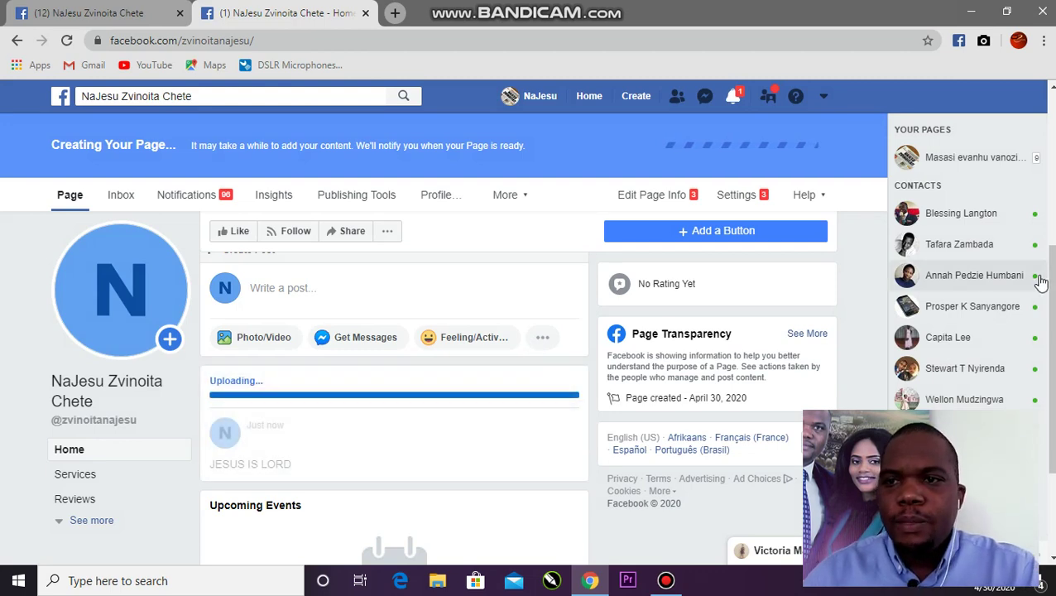
# Scroll the Page feed to check the newly published post.
pyautogui.scroll(3, 1049, 150)
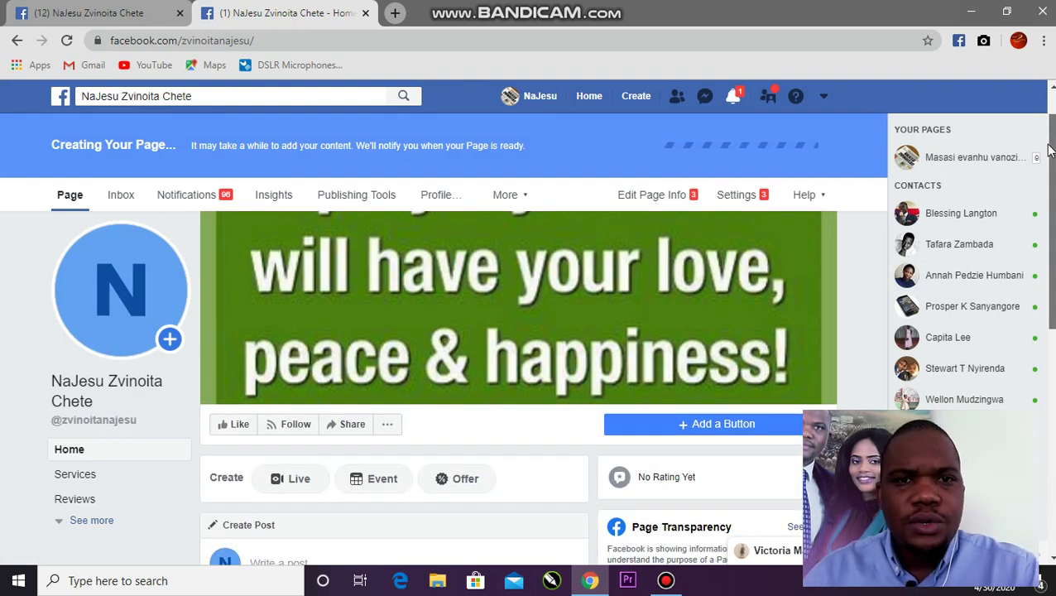
pyautogui.scroll(-3, 1050, 150)
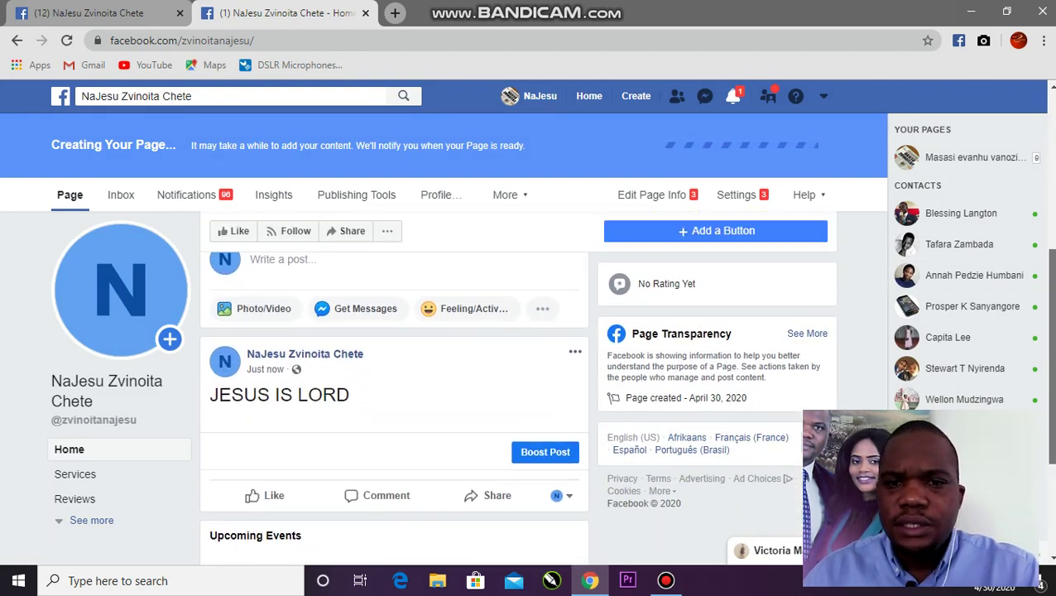
pyautogui.scroll(-1, 1054, 368)
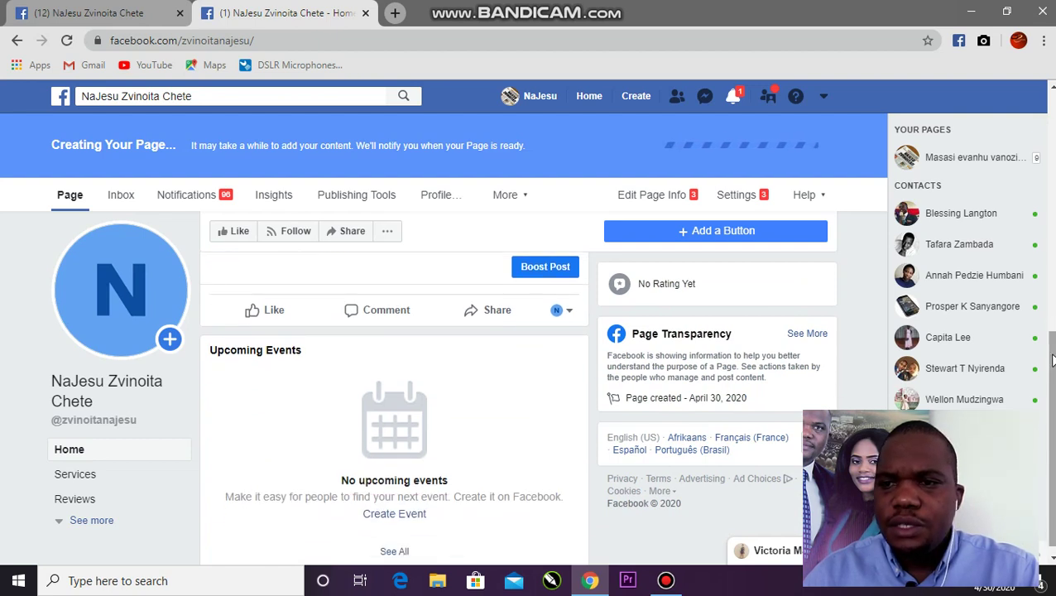
pyautogui.scroll(-1, 1053, 359)
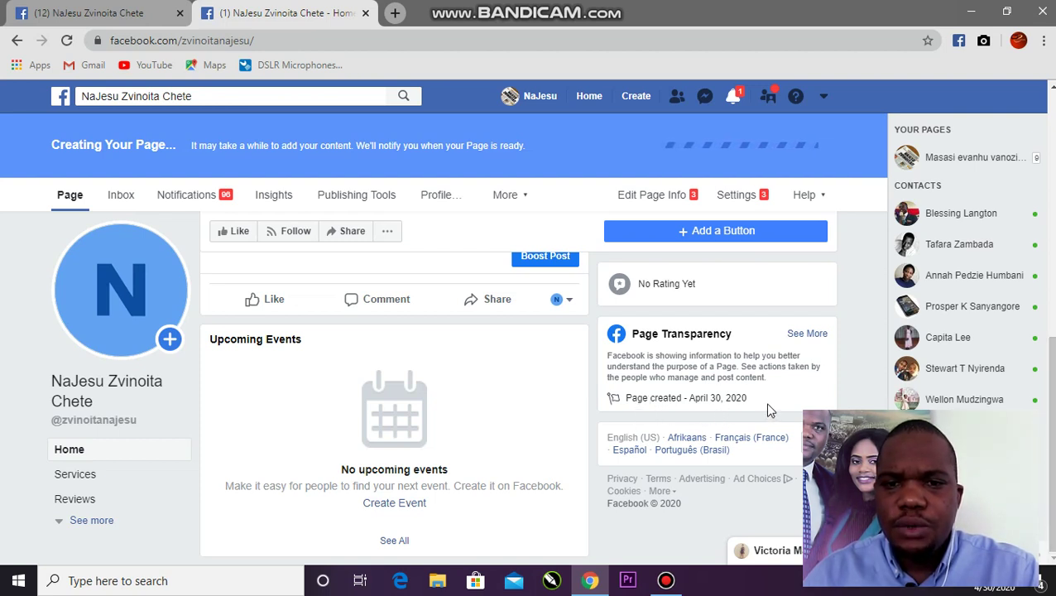
pyautogui.scroll(1, 707, 290)
pyautogui.scroll(2, 1053, 137)
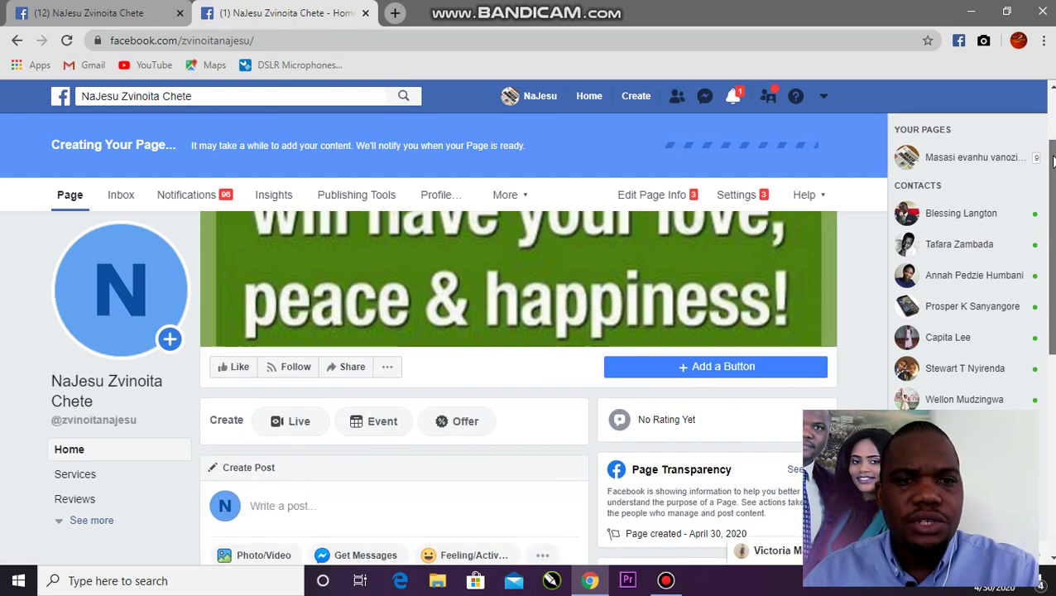
# Reach the Page Info settings via Insights and Notifications, showing the description and categories.
pyautogui.click(273, 199)
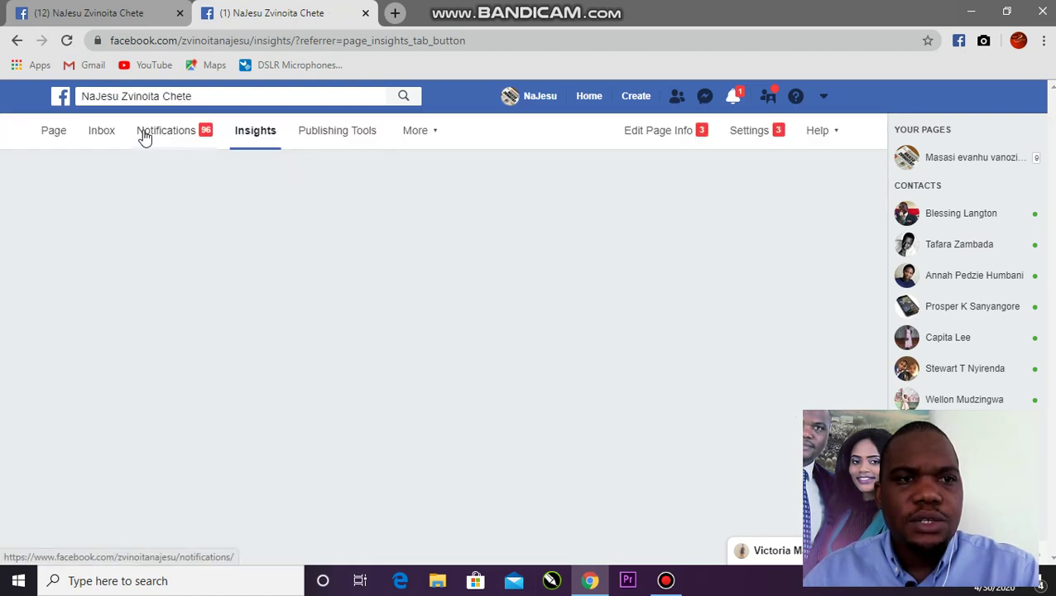
pyautogui.click(172, 136)
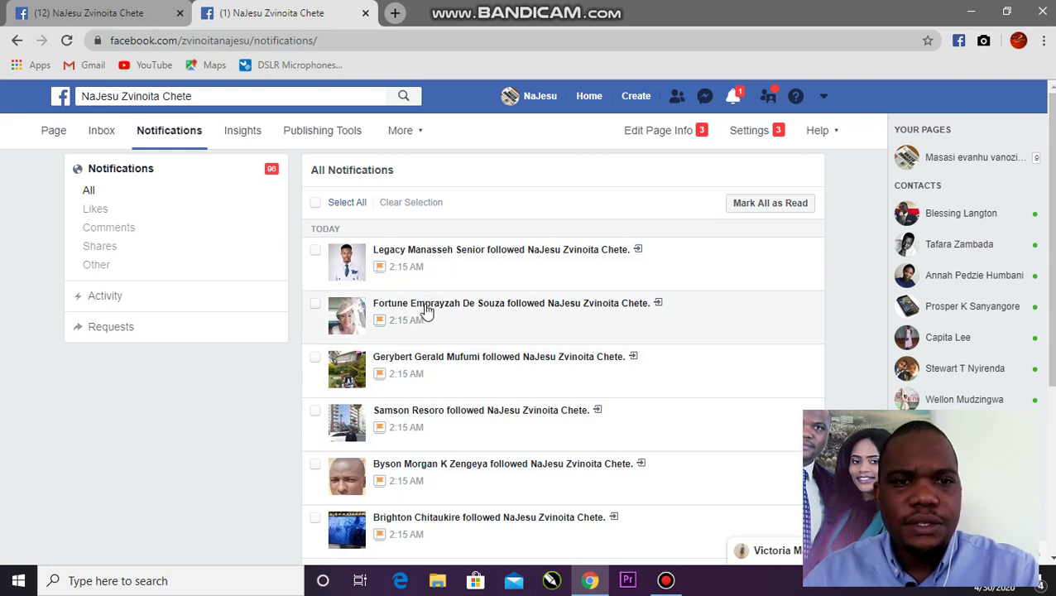
pyautogui.click(669, 132)
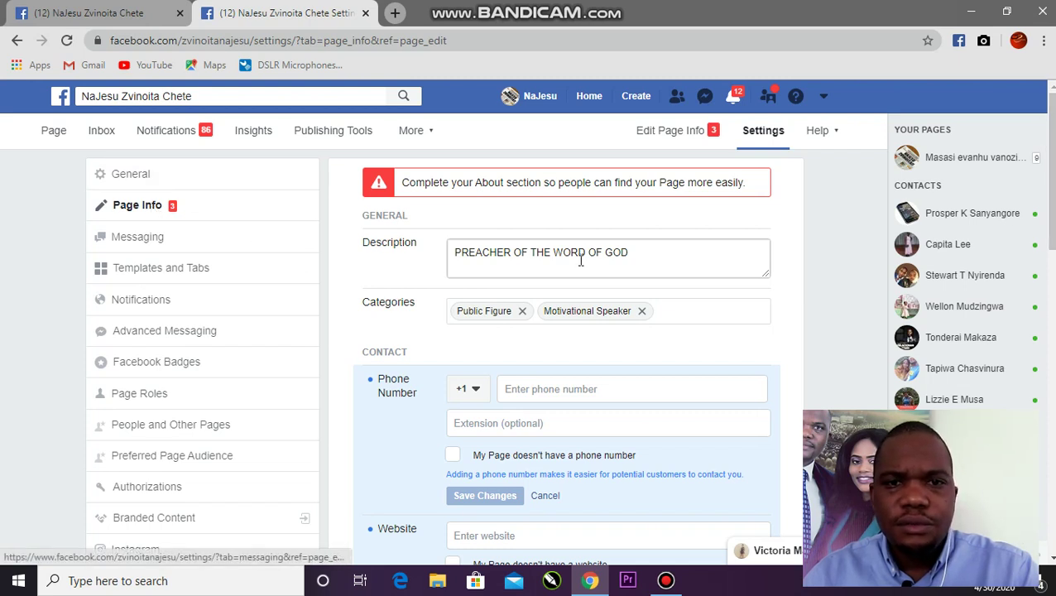
# Copy the Page's Description text to the clipboard.
pyautogui.moveTo(629, 252); pyautogui.dragTo(436, 255)
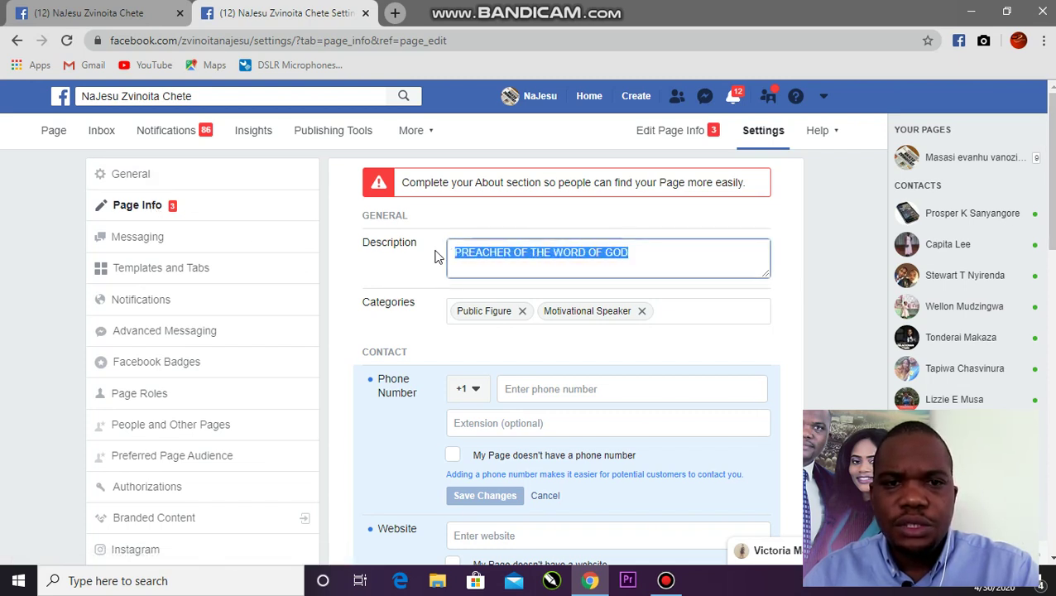
pyautogui.rightClick(476, 247)
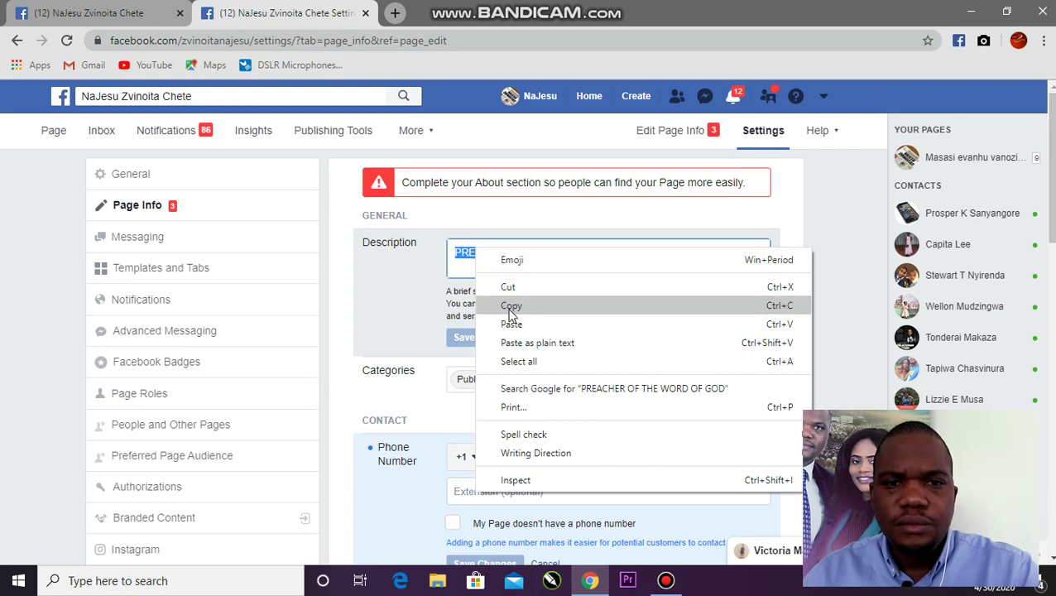
pyautogui.click(508, 307)
# Reload and review the Page Info settings, then return to the Page's home view.
pyautogui.click(139, 210)
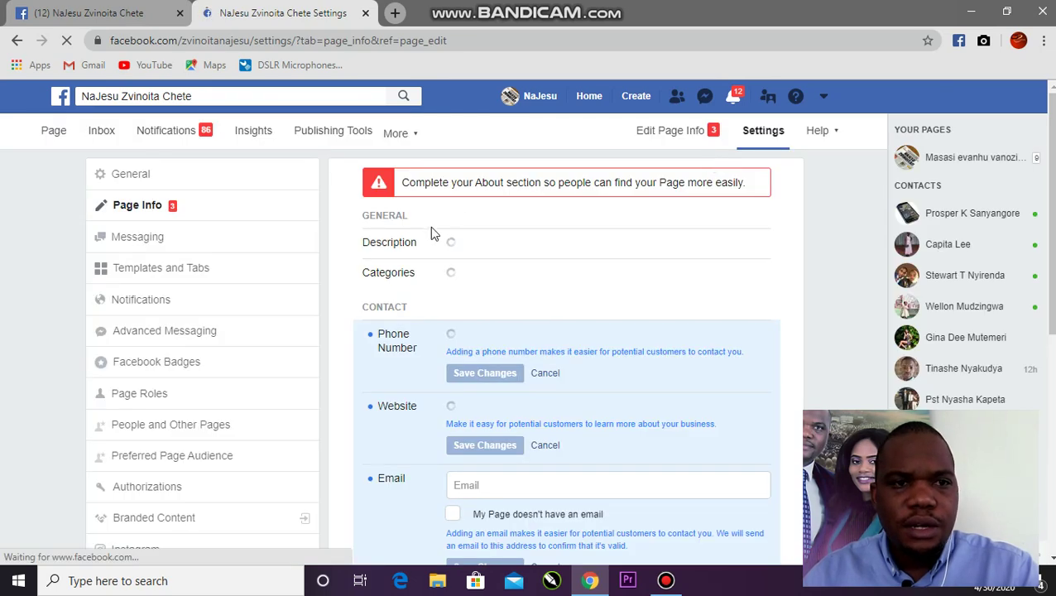
pyautogui.click(700, 134)
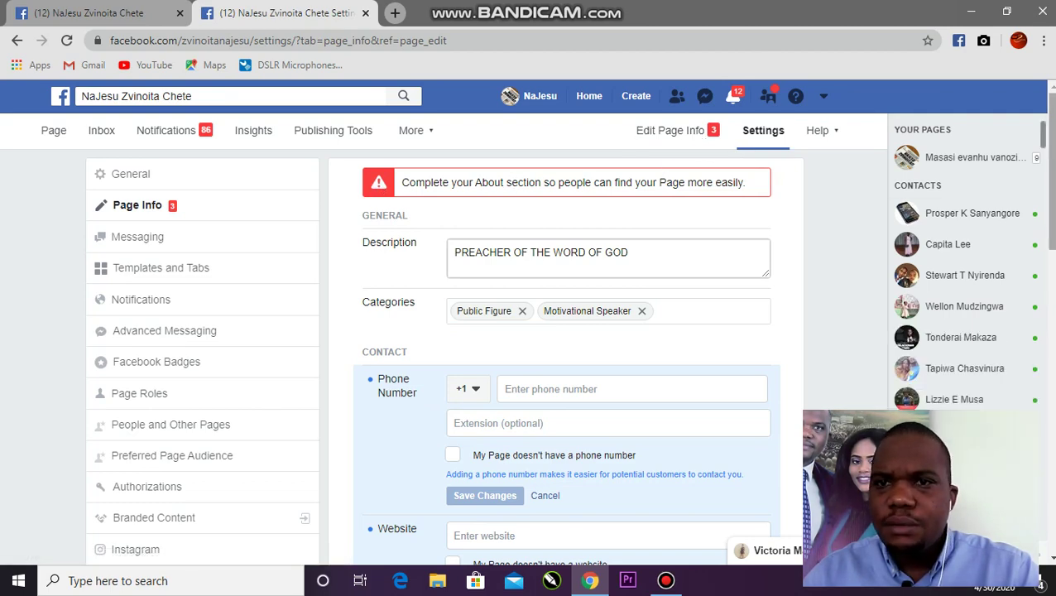
pyautogui.scroll(-6, 378, 184)
pyautogui.scroll(-3, 566, 355)
pyautogui.scroll(10, 566, 356)
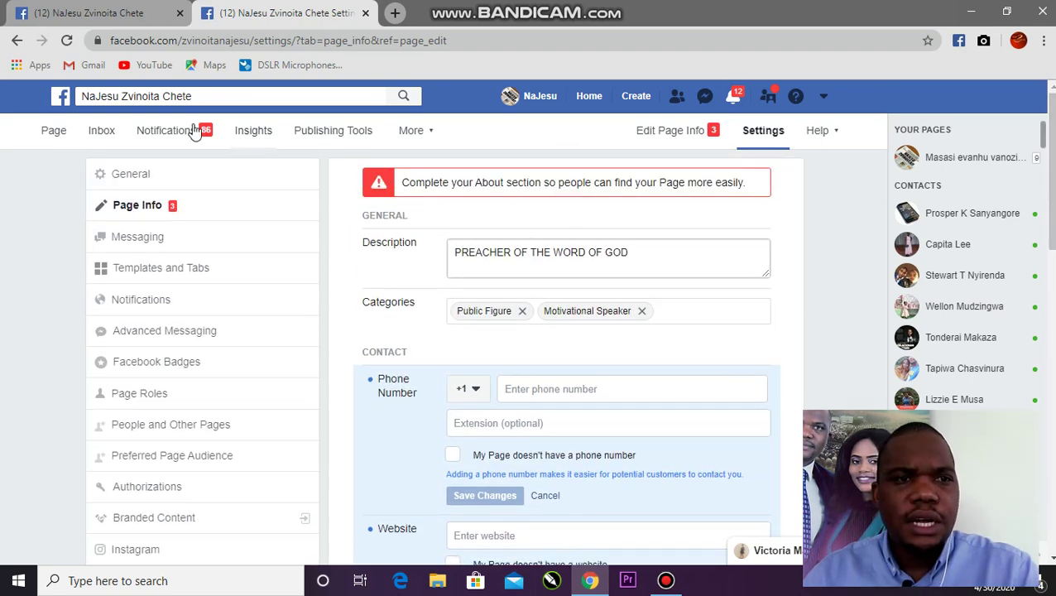
pyautogui.click(54, 132)
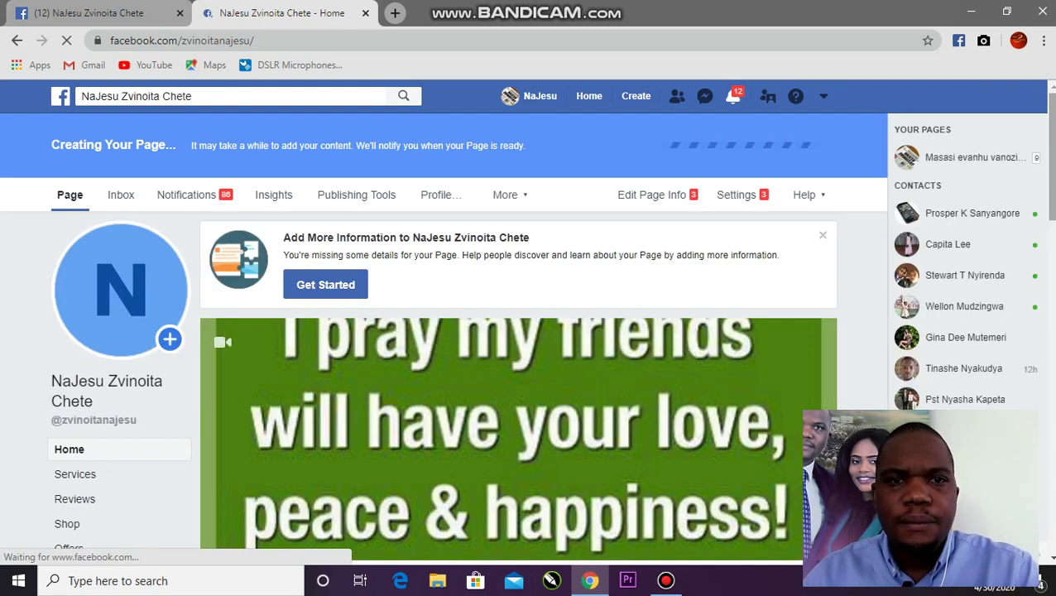
pyautogui.scroll(-1, 518, 388)
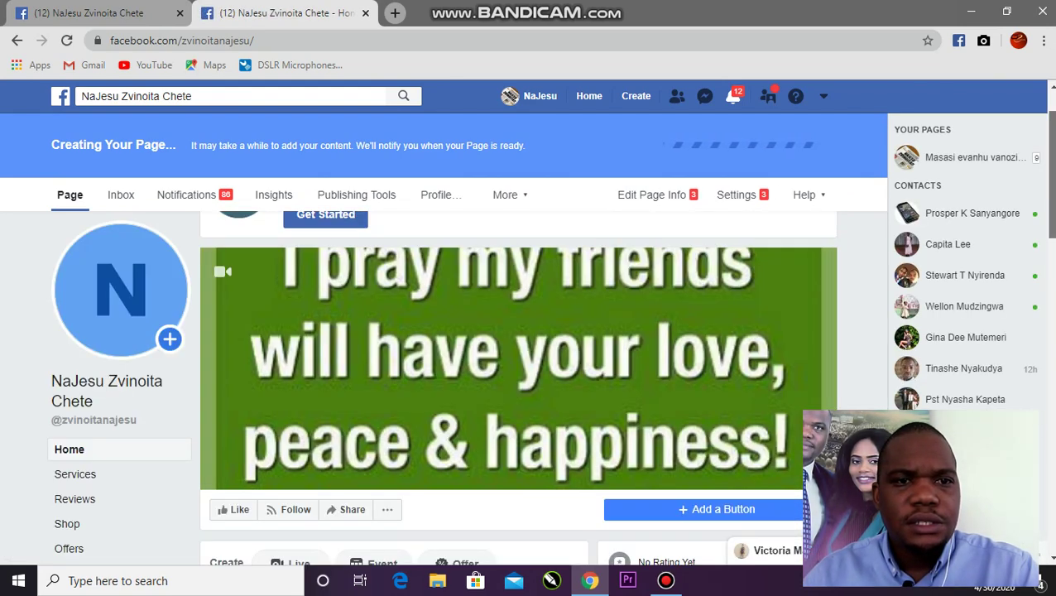
pyautogui.scroll(-4, 518, 387)
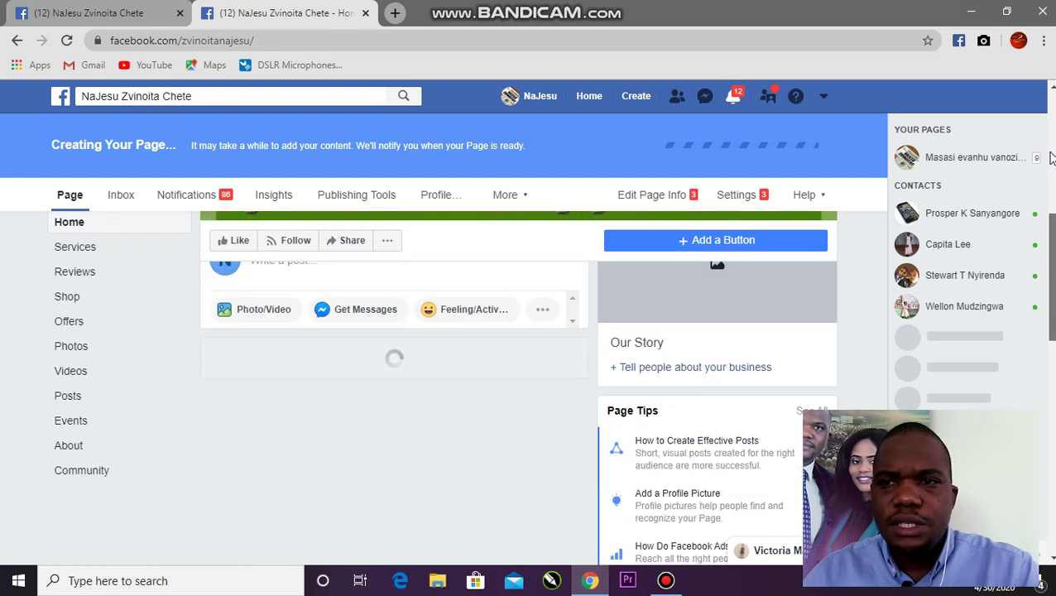
pyautogui.scroll(4, 1054, 166)
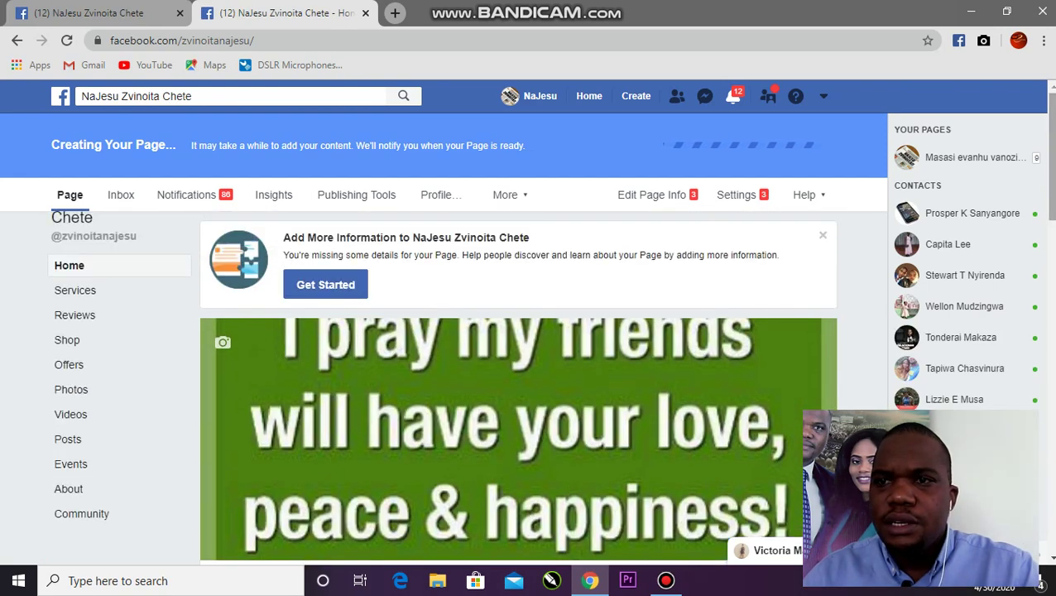
pyautogui.moveTo(1054, 166); pyautogui.dragTo(1054, 142)
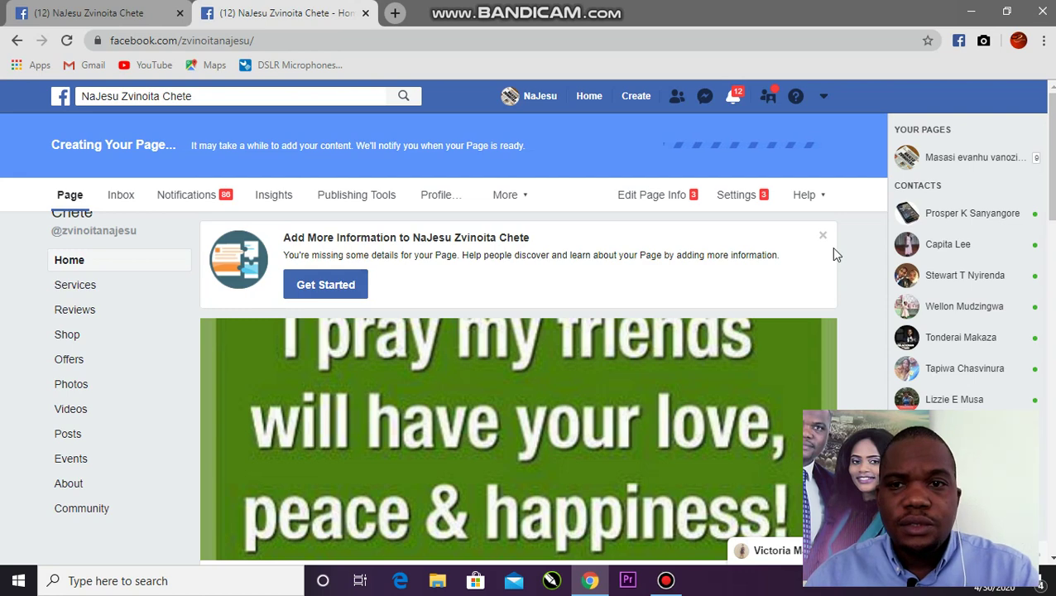
pyautogui.click(321, 284)
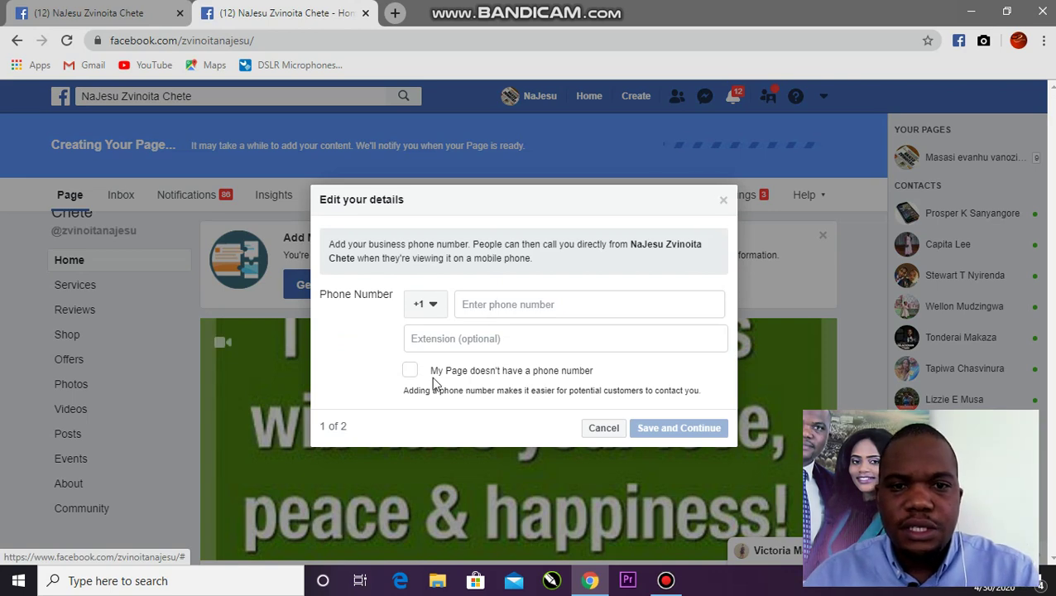
pyautogui.click(724, 203)
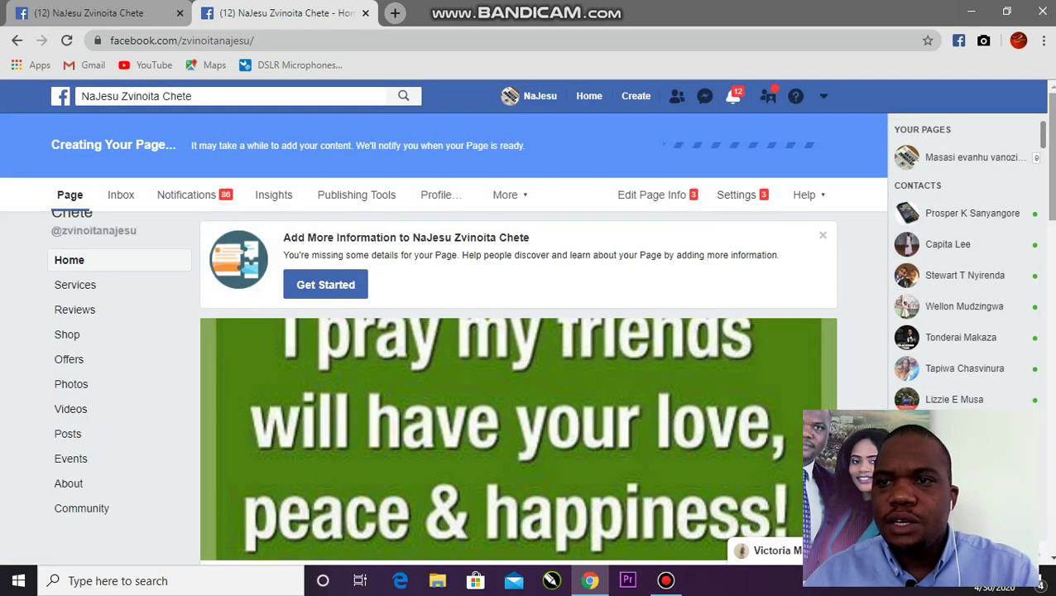
pyautogui.scroll(-4, 518, 389)
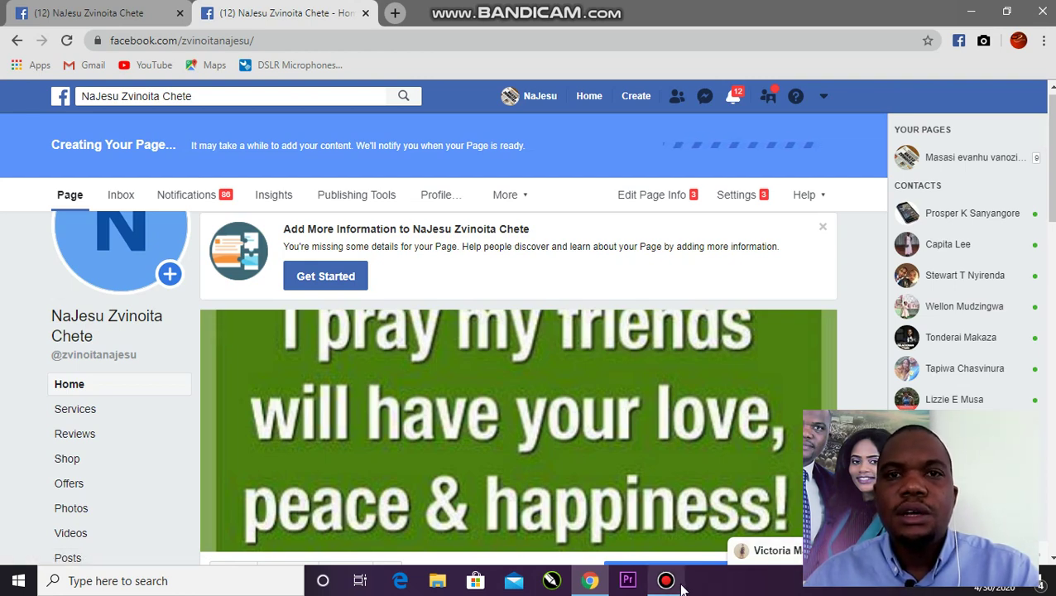
pyautogui.moveTo(681, 587)
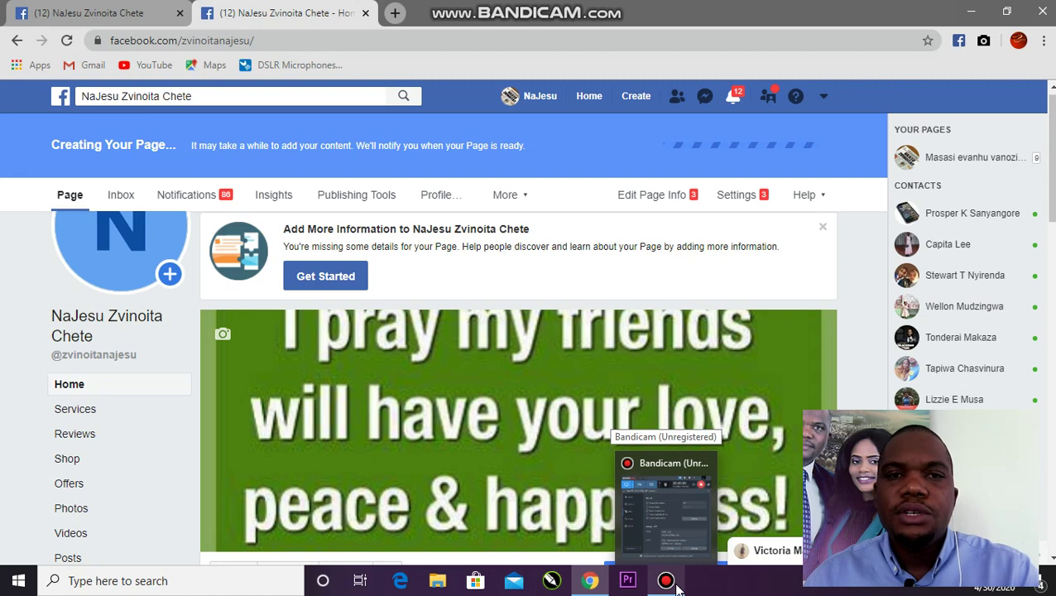
pyautogui.click(676, 585)
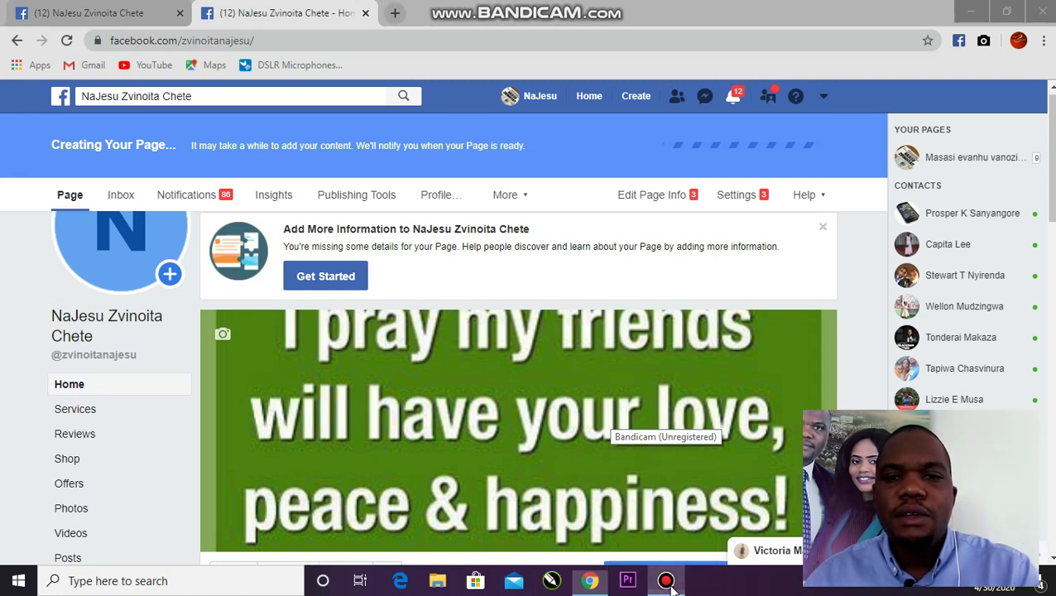